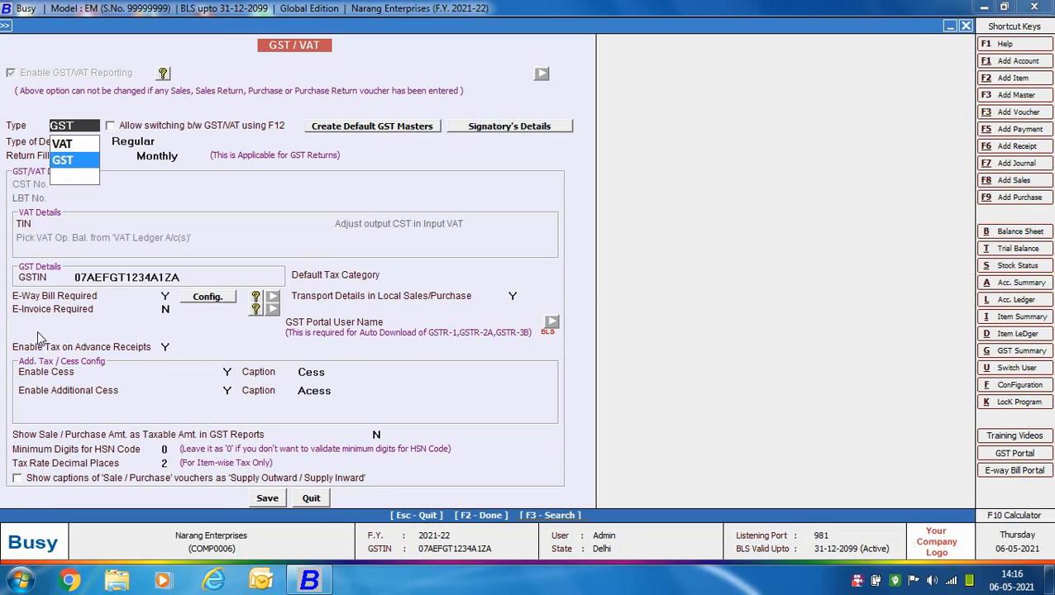
# - Leave the GST/VAT feature settings and open a new receipt voucher
pyautogui.click(309, 500)
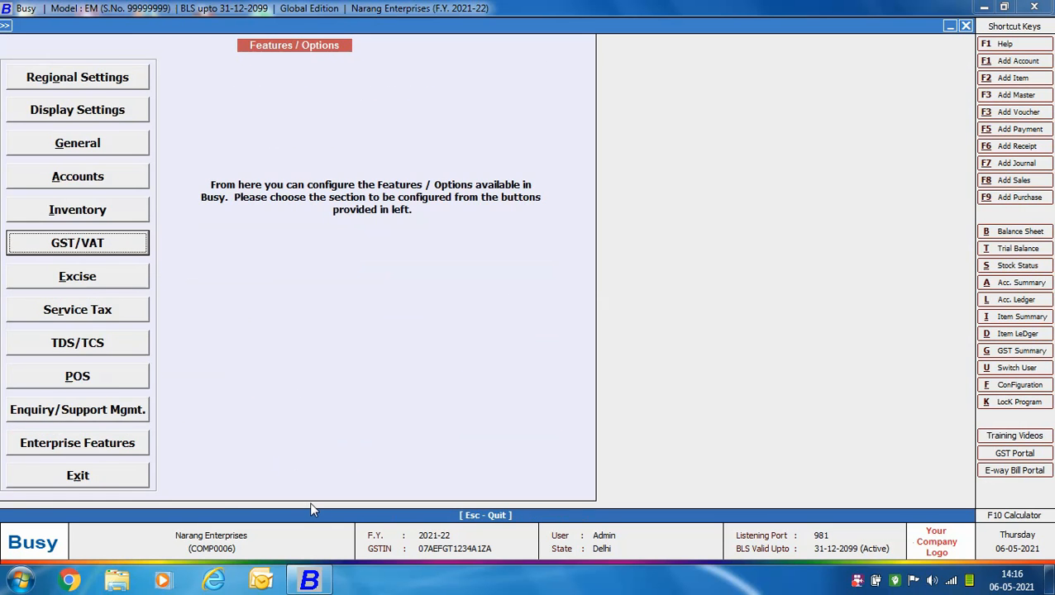
pyautogui.click(117, 466)
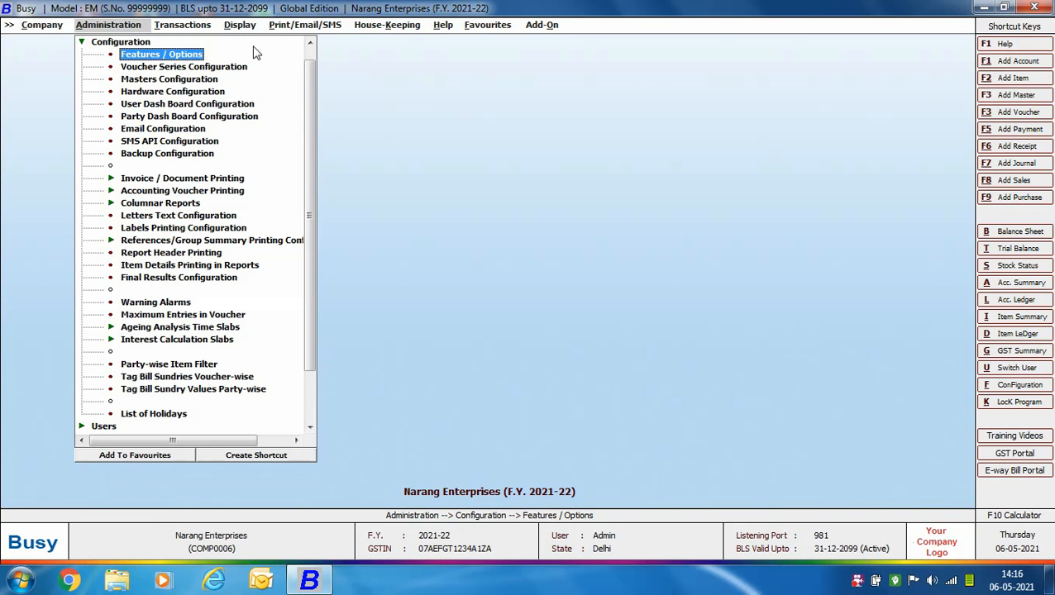
pyautogui.click(206, 26)
pyautogui.click(189, 117)
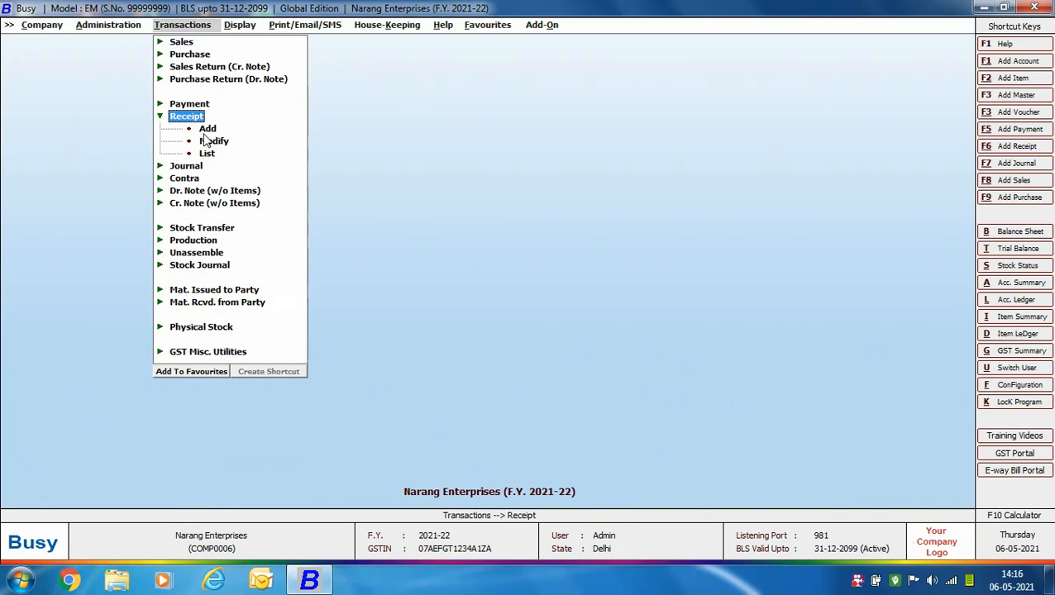
pyautogui.doubleClick(207, 129)
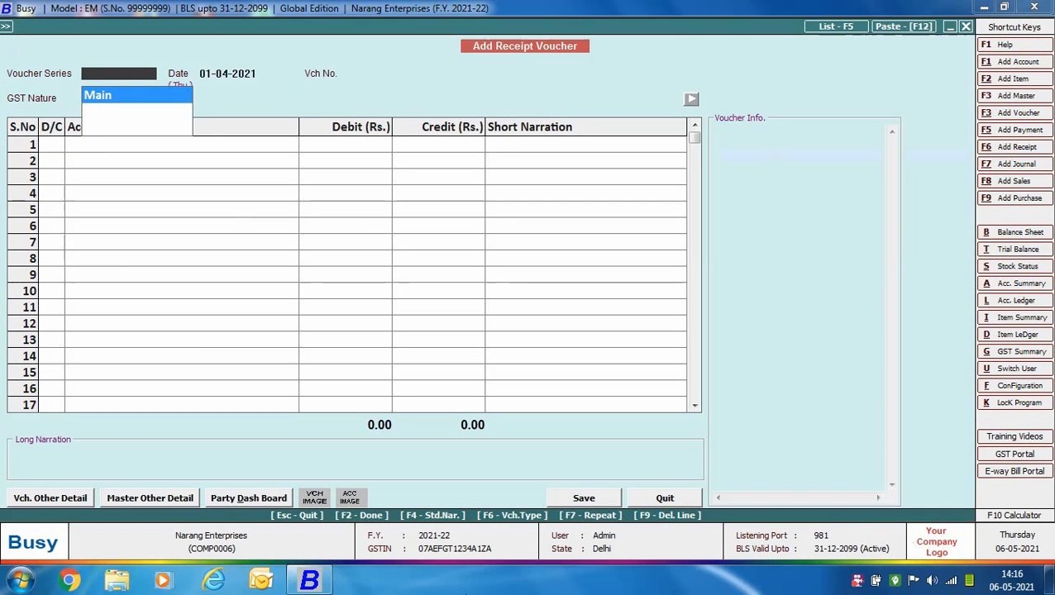
# - Date the receipt voucher 28-04-2021 and set its GST nature to Advance Receipt
pyautogui.write('28-04')
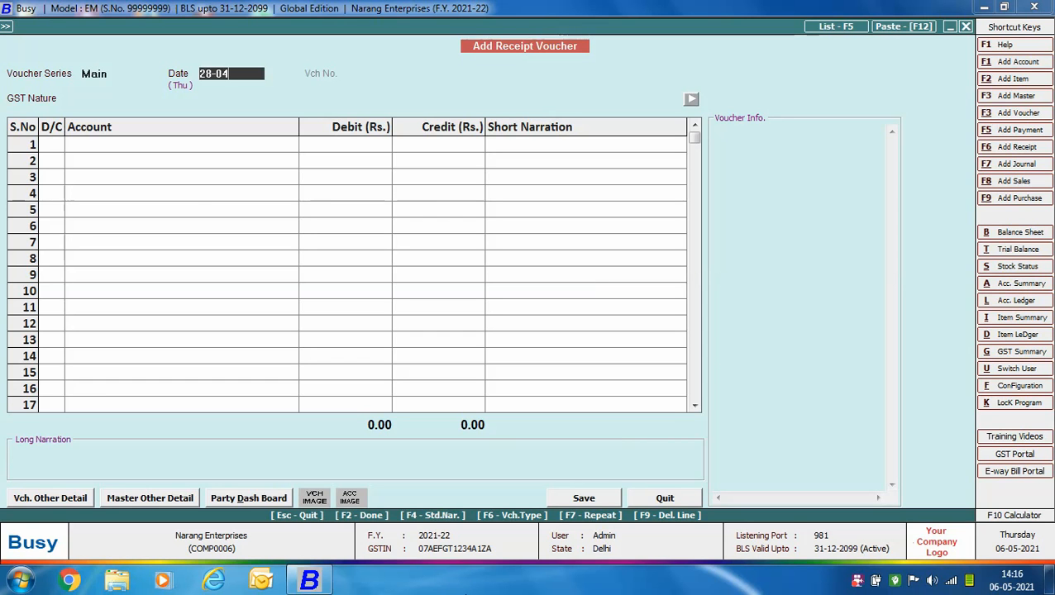
pyautogui.press('Return')
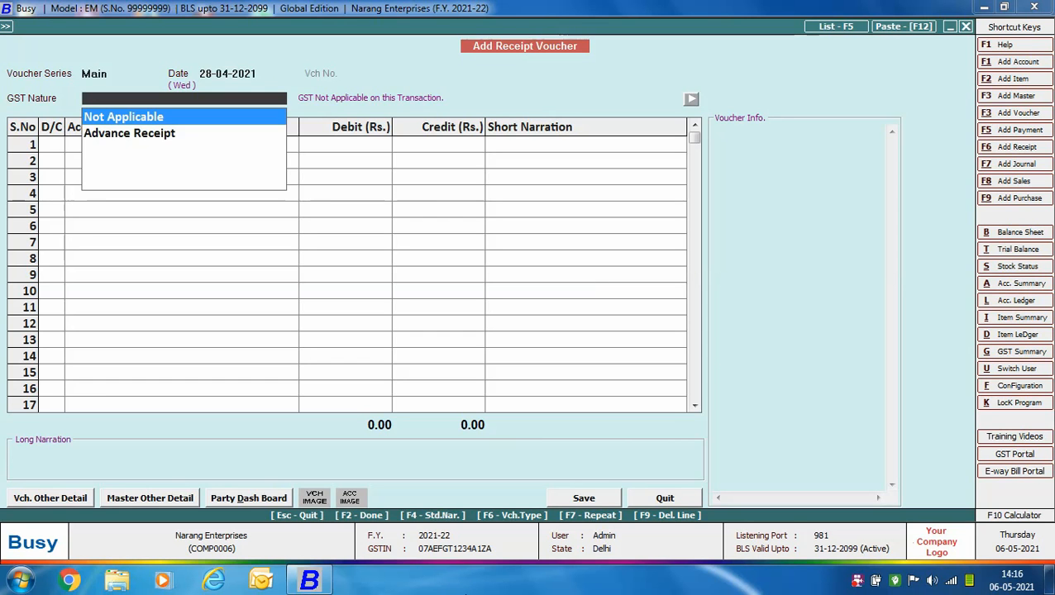
pyautogui.press('Down')
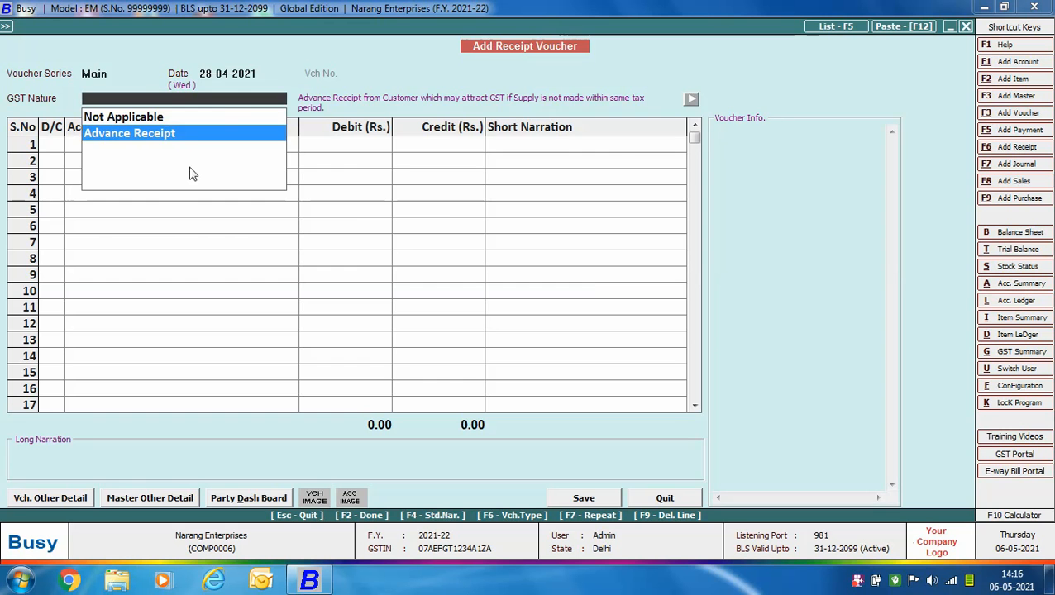
pyautogui.click(101, 134)
pyautogui.press('Return')
# - Enter a credit line for A.B. Traders with an amount of 11,800 and no short narration
pyautogui.write('aB')
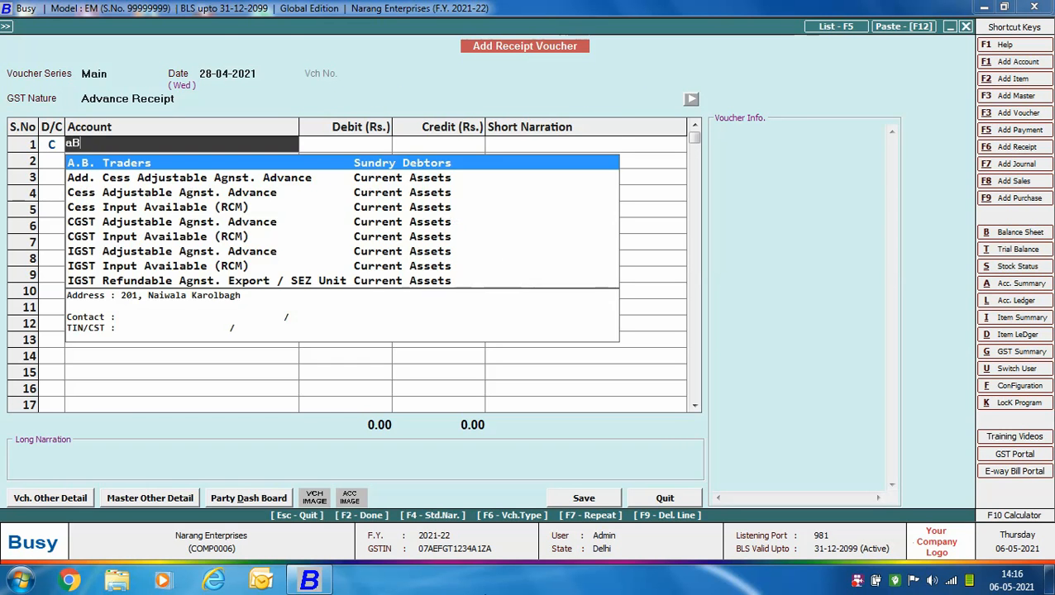
pyautogui.press('Return')
pyautogui.write('11800')
pyautogui.press('Return')
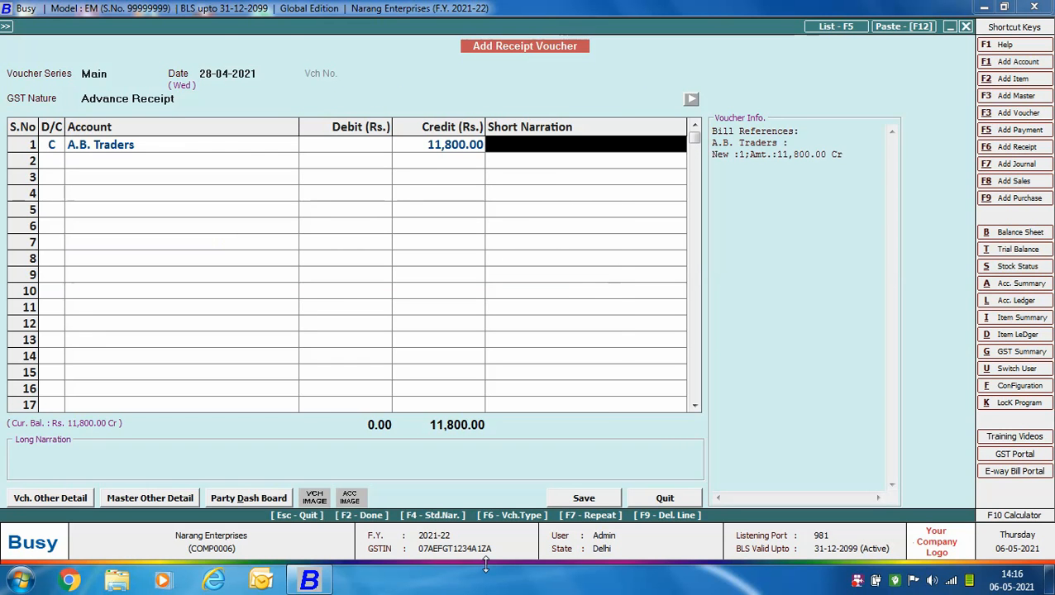
pyautogui.press('Return')
# - Add a debit line for HDFC Bank with 11,800 and leave the long narration blank
pyautogui.write('hDF')
pyautogui.press('Return')
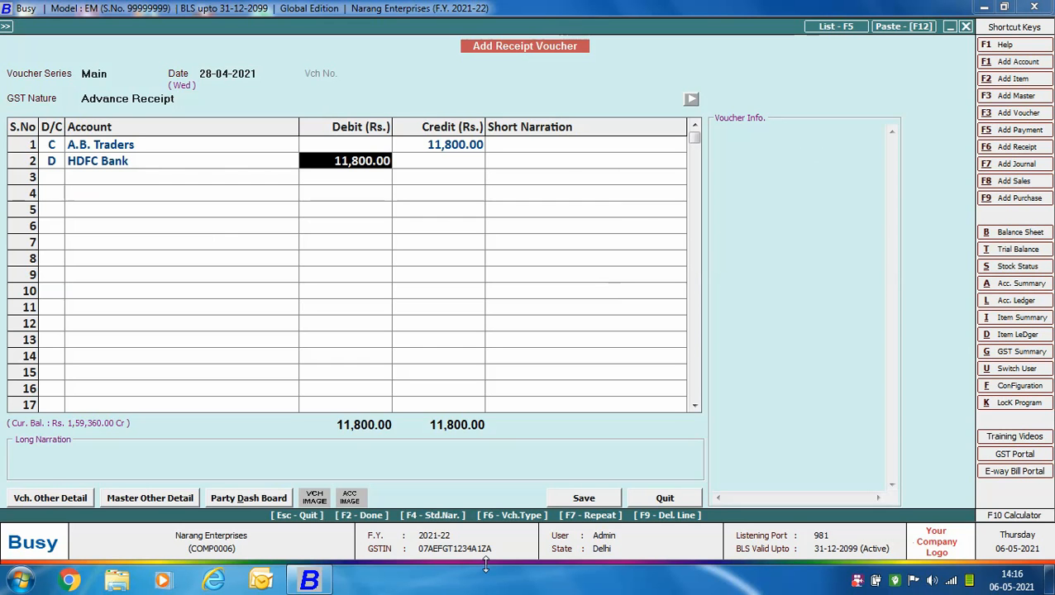
pyautogui.press('Return')
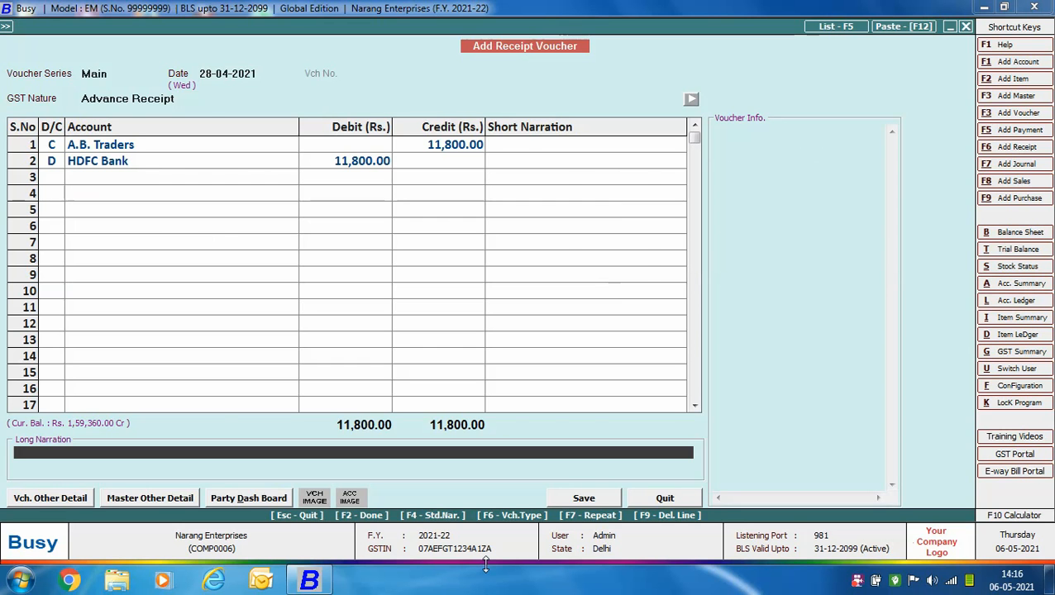
pyautogui.press('Return')
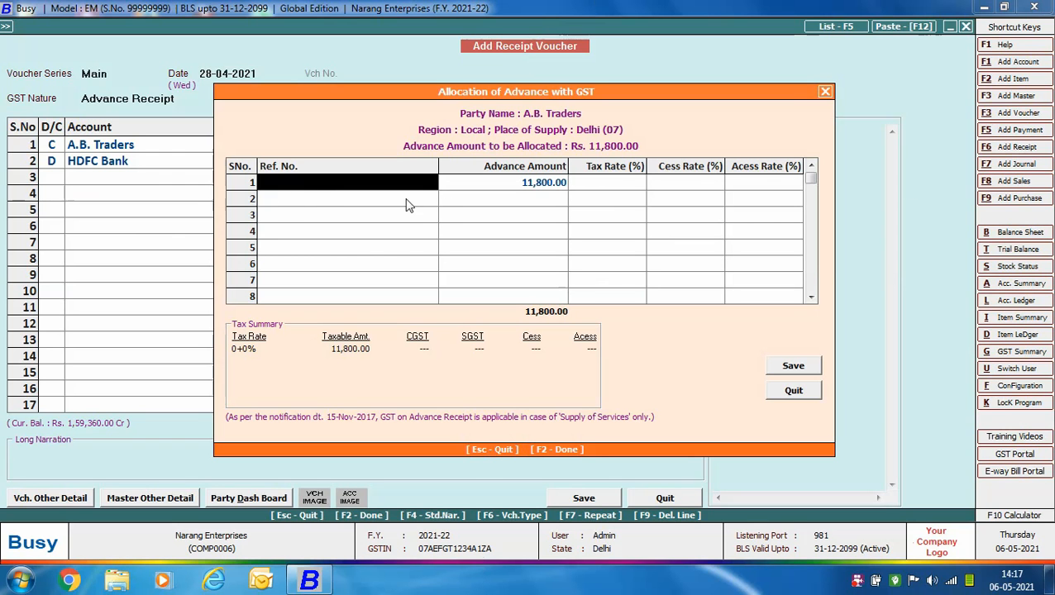
# - Allocate the full 11,800 advance to reference ADV.1/2021-22 with an 18% tax rate and no cess rates
pyautogui.write('ADV.1/2021')
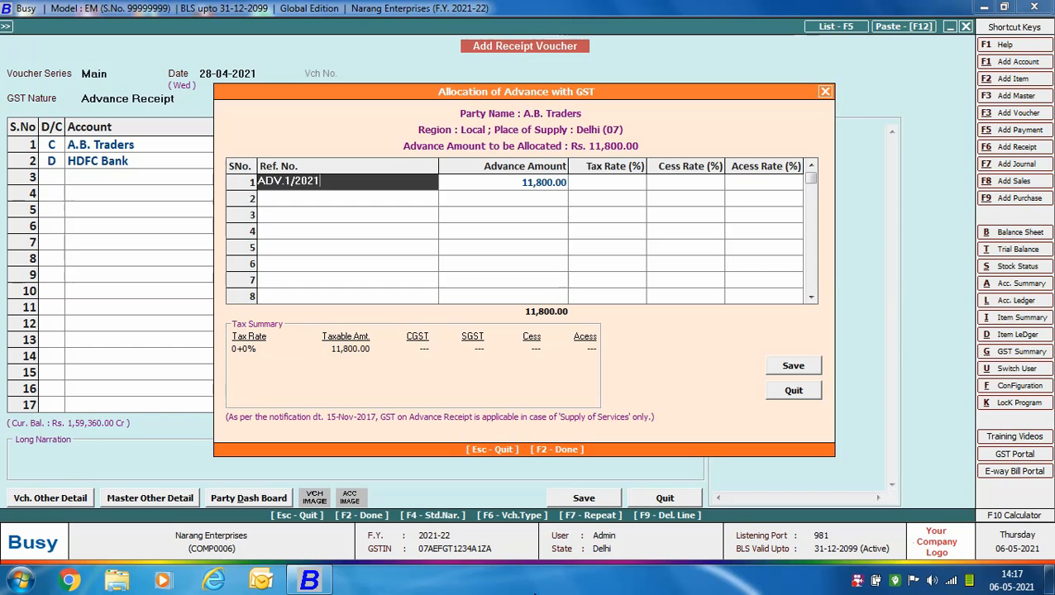
pyautogui.write('-22')
pyautogui.press('Return')
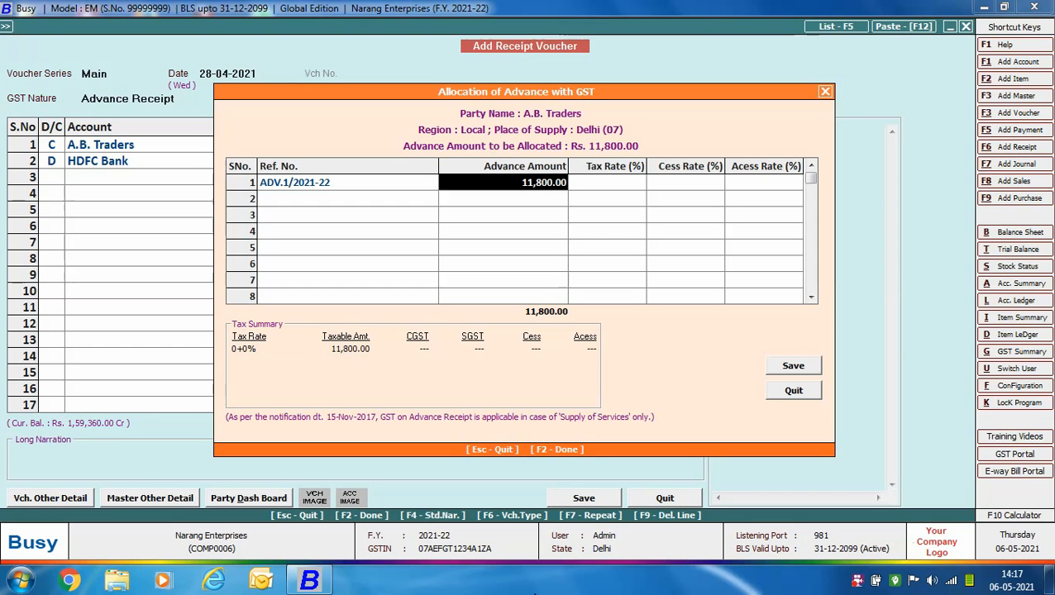
pyautogui.press('Return')
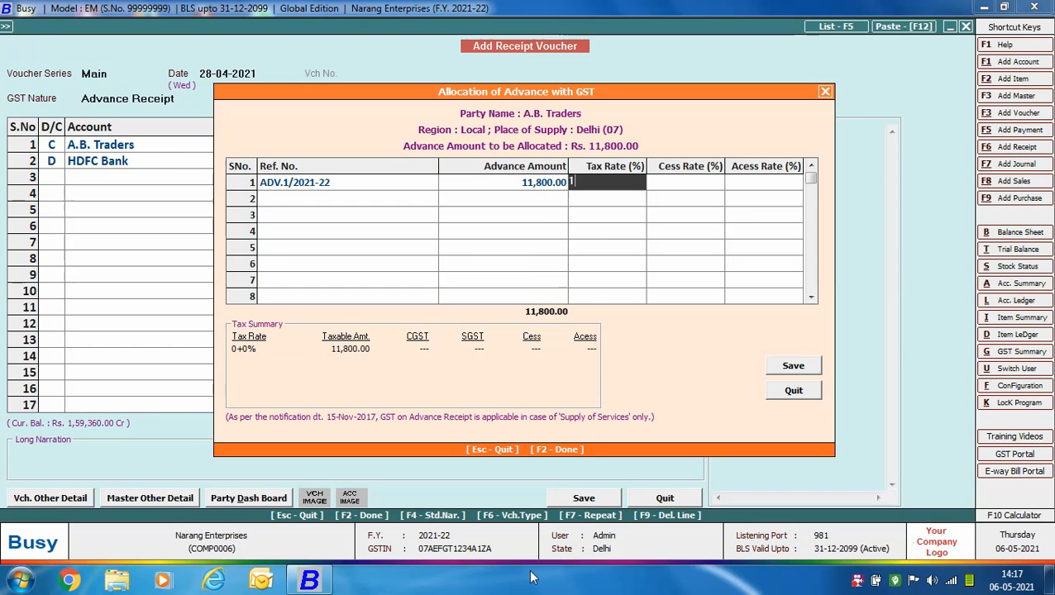
pyautogui.write('18')
pyautogui.press('Return')
pyautogui.press('Return')
pyautogui.press('Return')
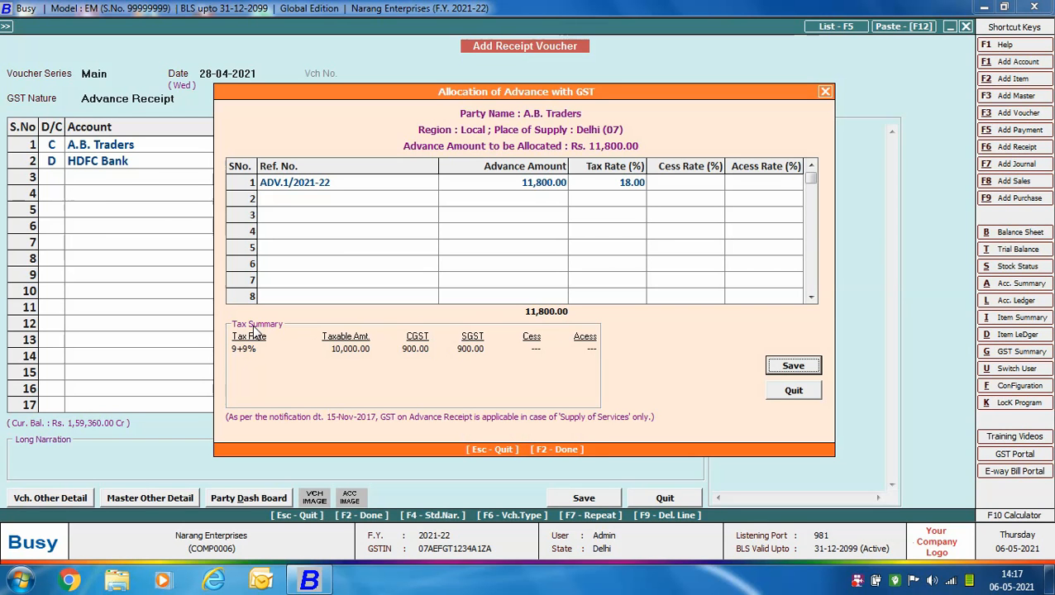
# - Save the advance allocation and the receipt voucher, and close the voucher entry form
pyautogui.click(796, 371)
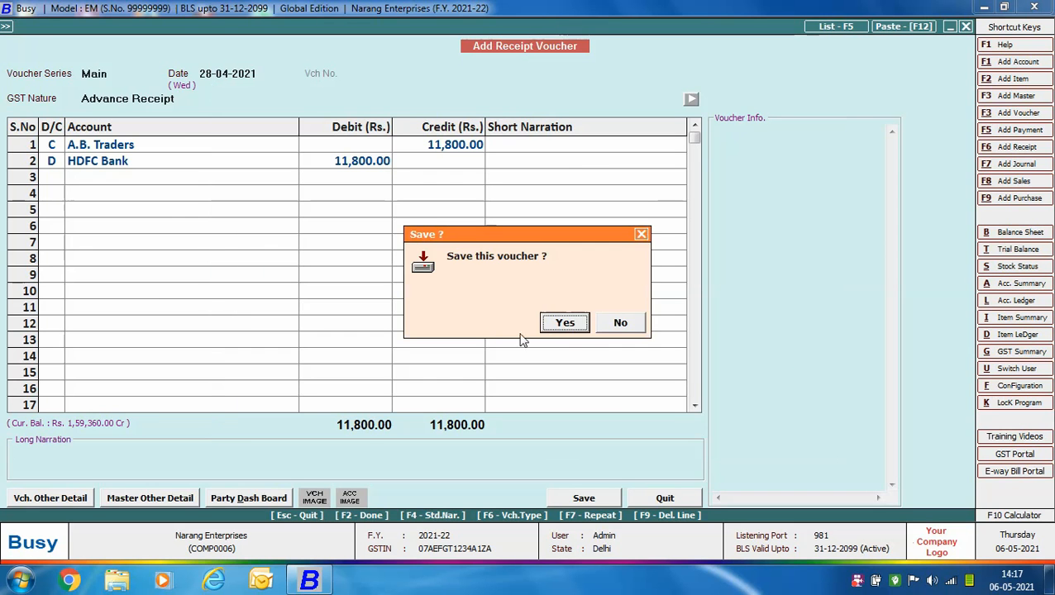
pyautogui.click(565, 328)
pyautogui.press('Escape')
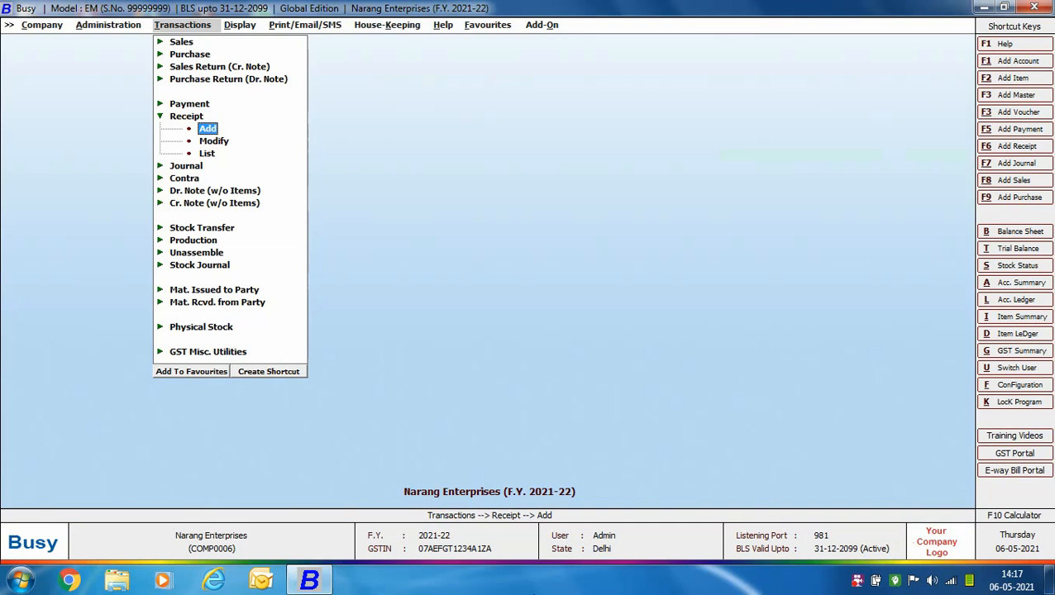
# - Open the Tax on Advance Receipt report for 01-04-2021 to 30-04-2021, with status as on 30-04-2021 and only pending entries
pyautogui.click(229, 355)
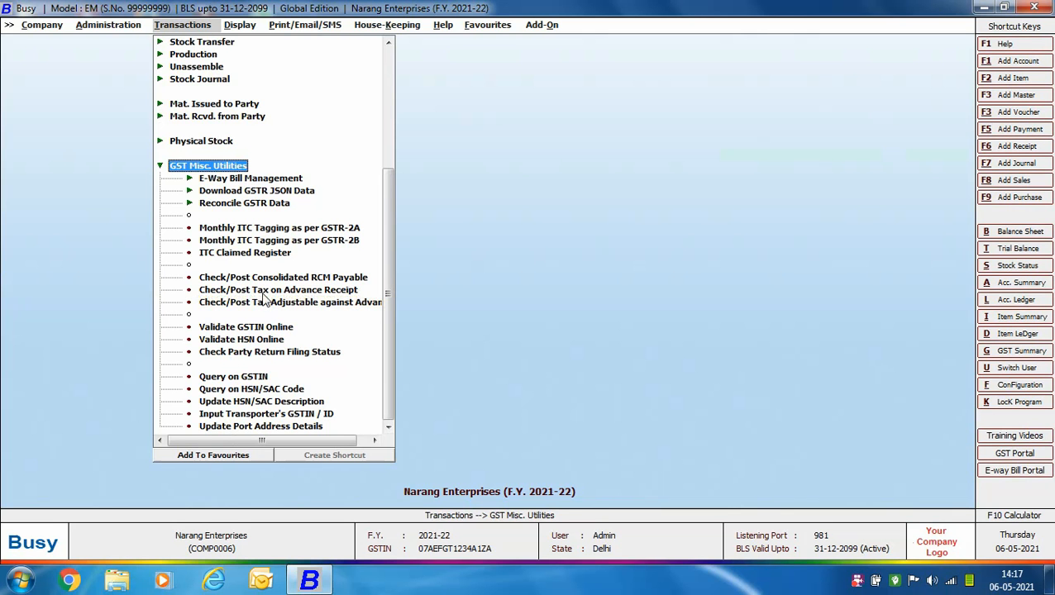
pyautogui.click(299, 291)
pyautogui.doubleClick(299, 291)
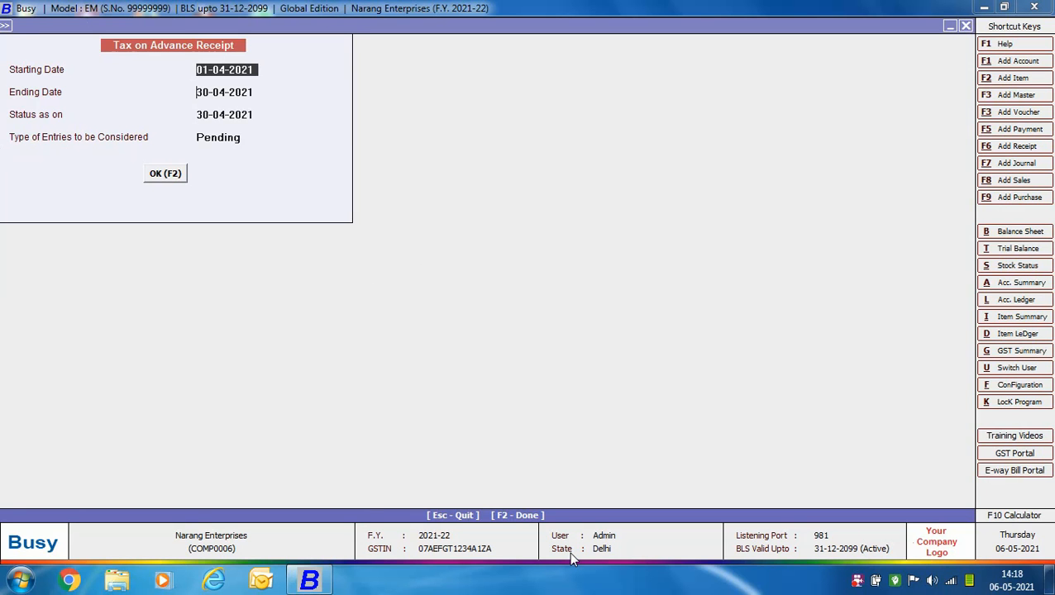
pyautogui.press('Return')
pyautogui.press('Return')
pyautogui.press('Return')
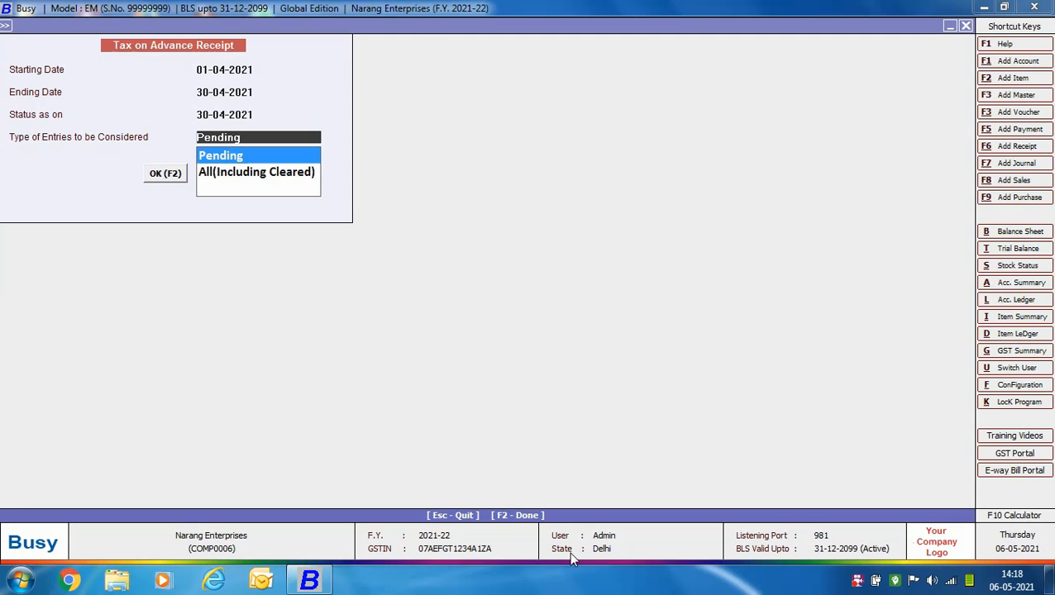
pyautogui.press('Return')
pyautogui.press('Return')
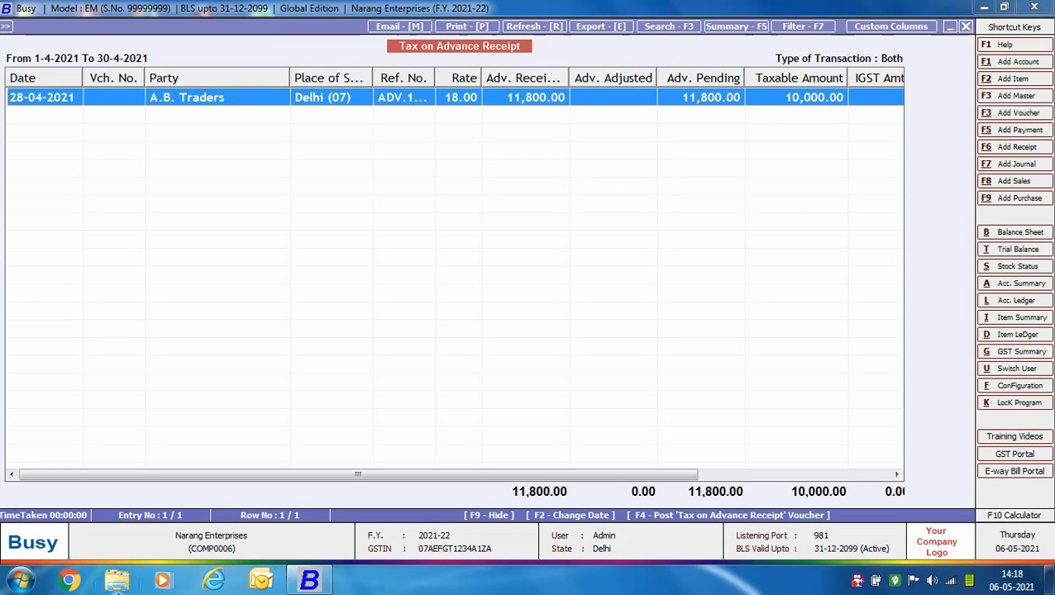
# - Start posting the Tax on Advance Receipt voucher in journal series Main, dated 30-04-2021
pyautogui.press('F4')
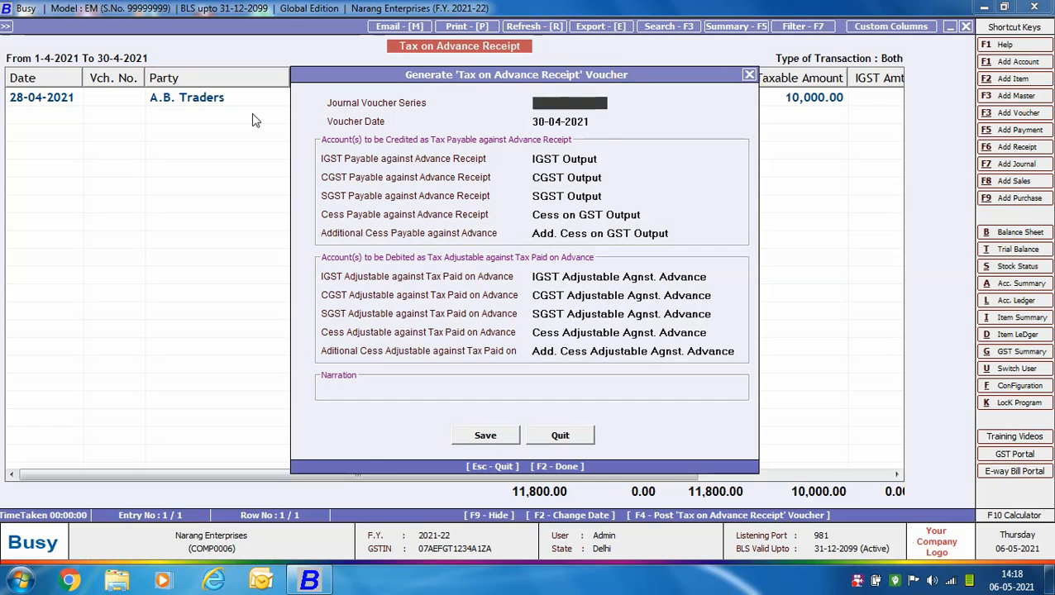
pyautogui.write('M')
pyautogui.press('Return')
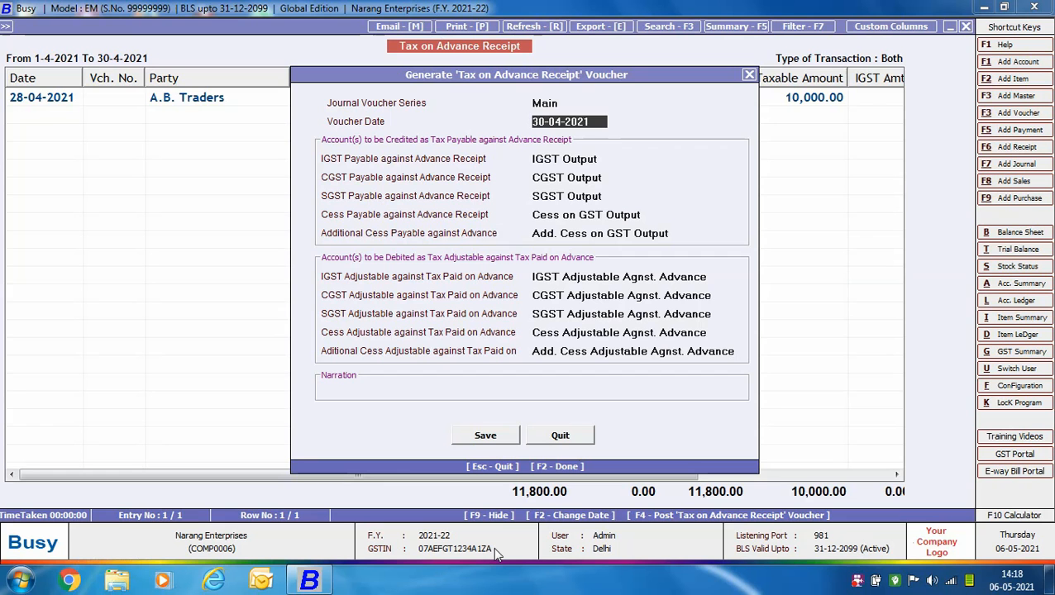
pyautogui.press('Return')
pyautogui.press('Return')
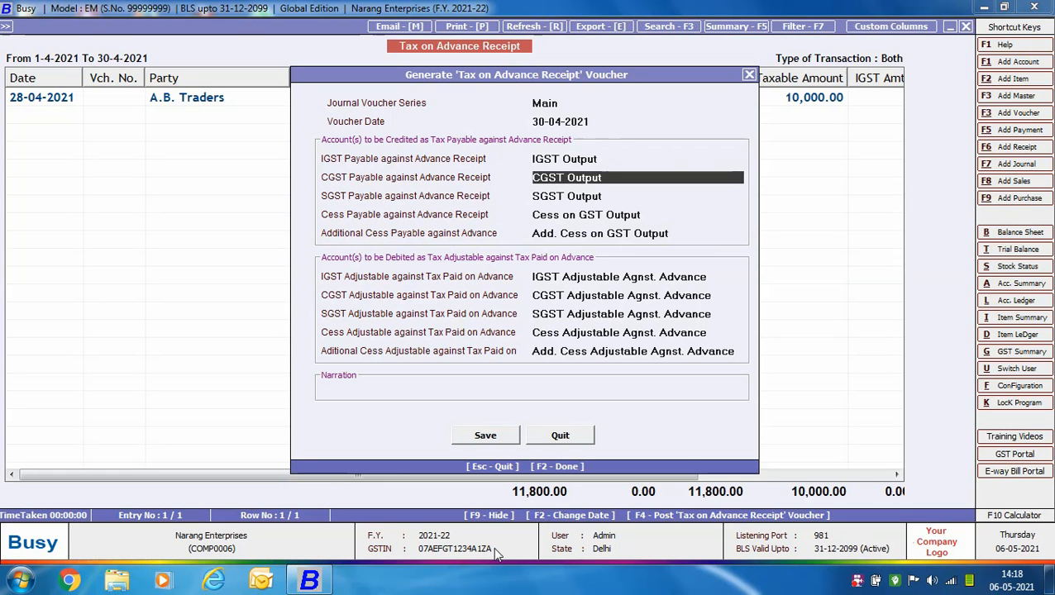
# - Accept the preset IGST, CGST, SGST, cess and additional cess output accounts as the tax payable accounts to credit
pyautogui.press('Return')
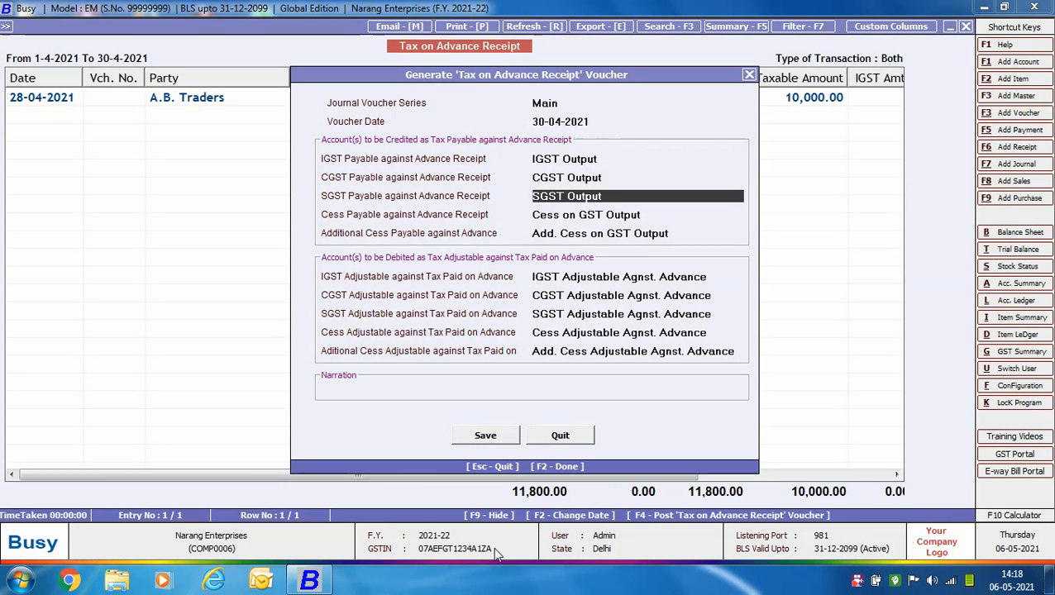
pyautogui.press('Return')
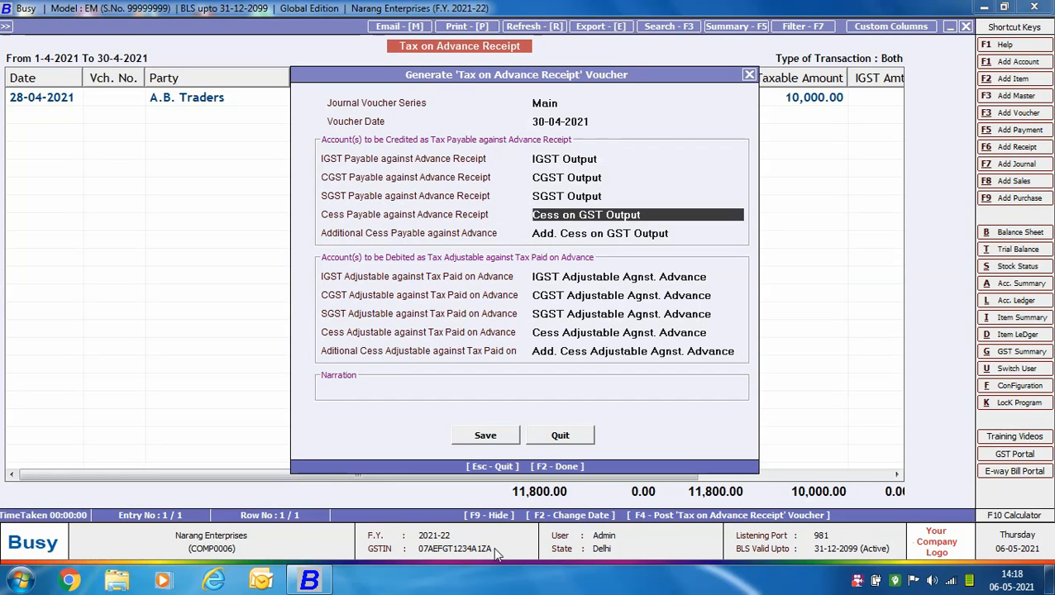
pyautogui.press('Return')
pyautogui.press('Return')
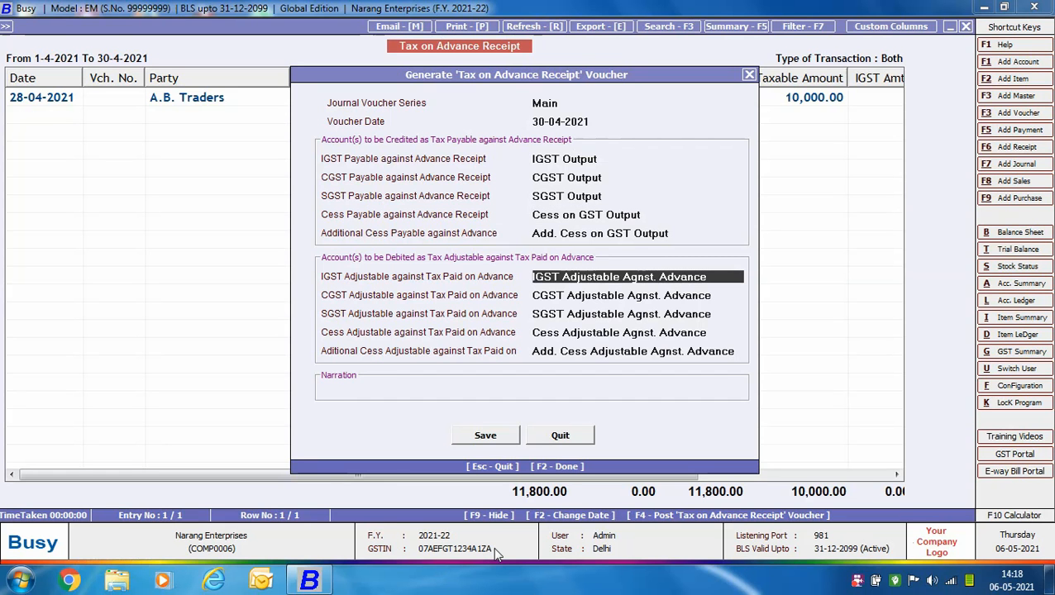
# - Accept the preset Adjustable Agnst. Advance accounts as the accounts to debit, leaving the narration blank
pyautogui.press('Return')
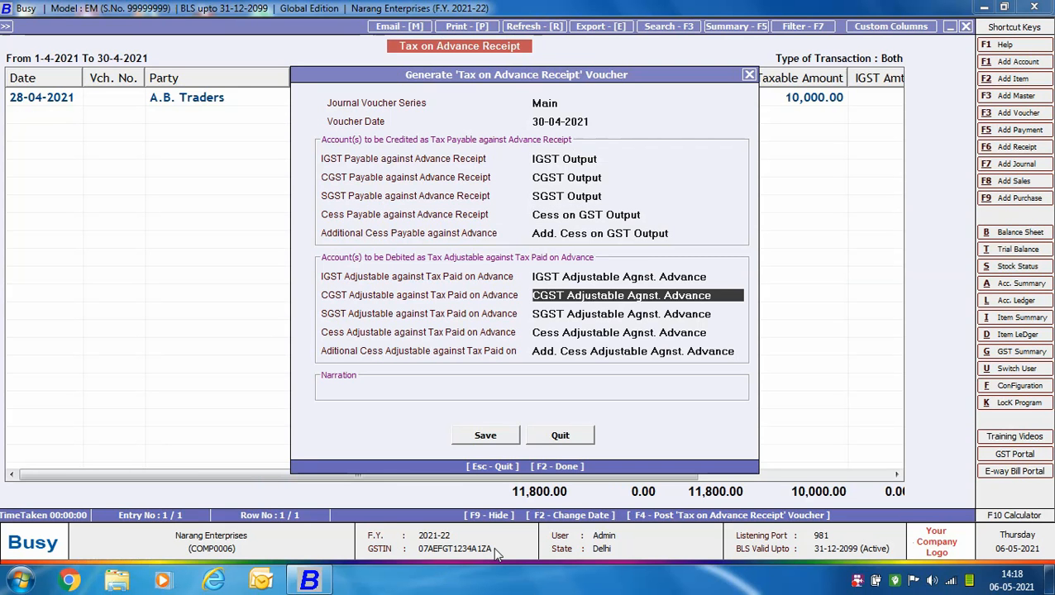
pyautogui.press('Return')
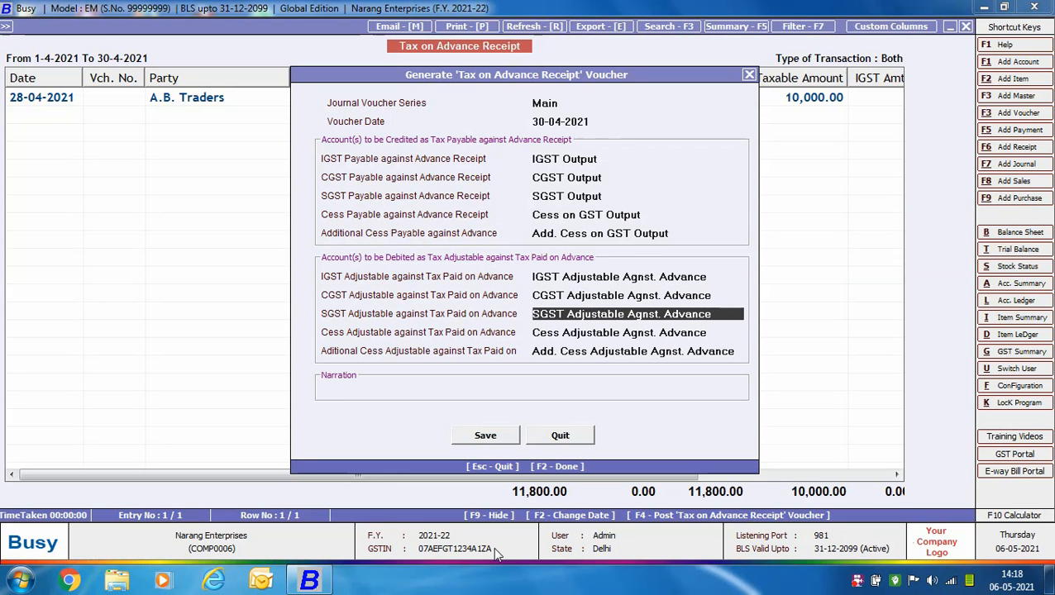
pyautogui.press('Return')
pyautogui.press('Return')
pyautogui.press('Return')
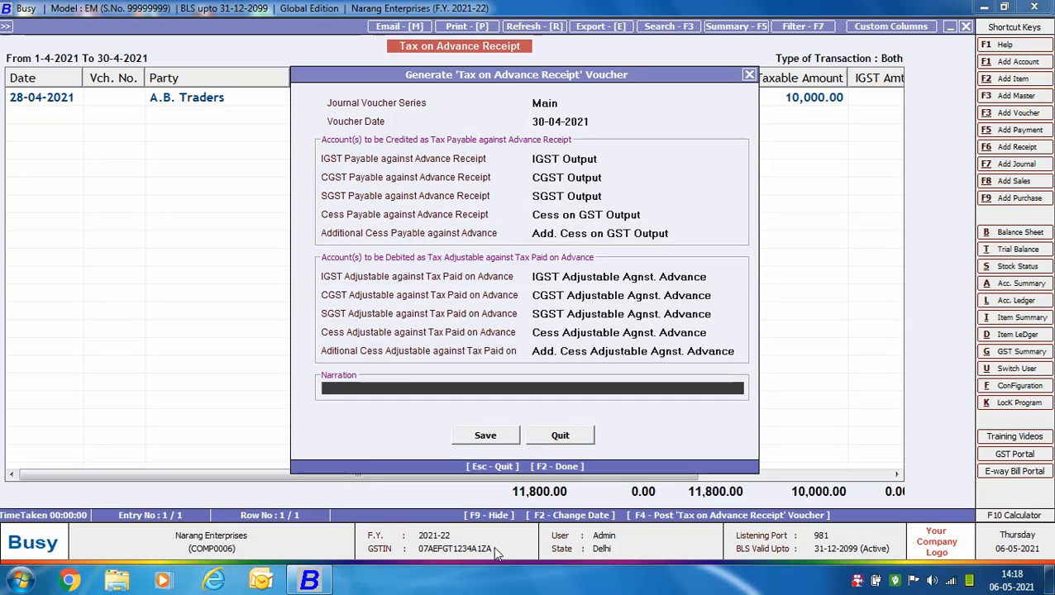
pyautogui.press('Return')
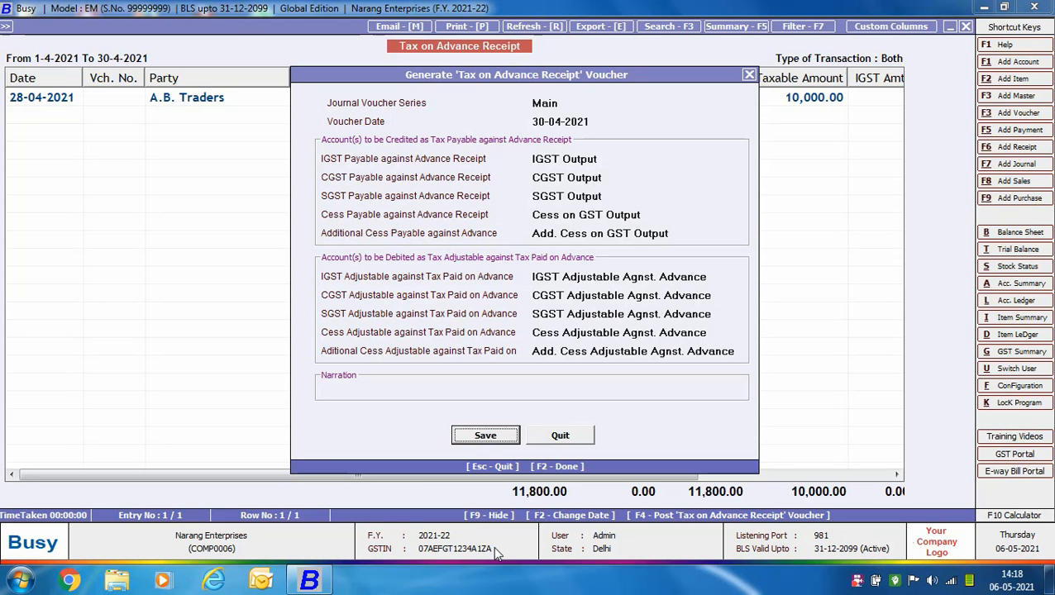
# - Generate the Tax on Advance Receipt journal voucher and save it
pyautogui.press('Return')
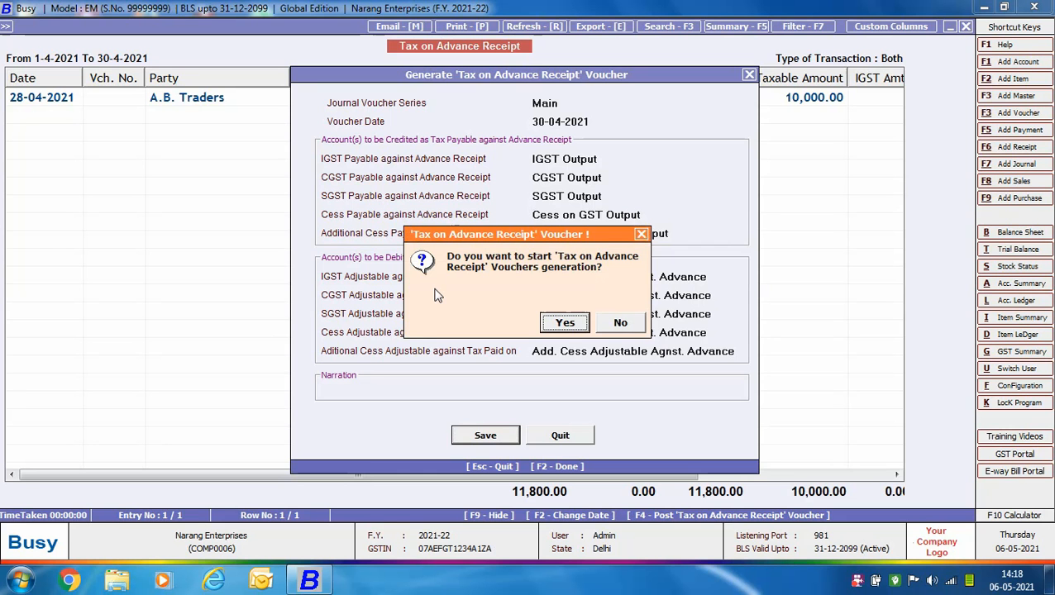
pyautogui.click(565, 324)
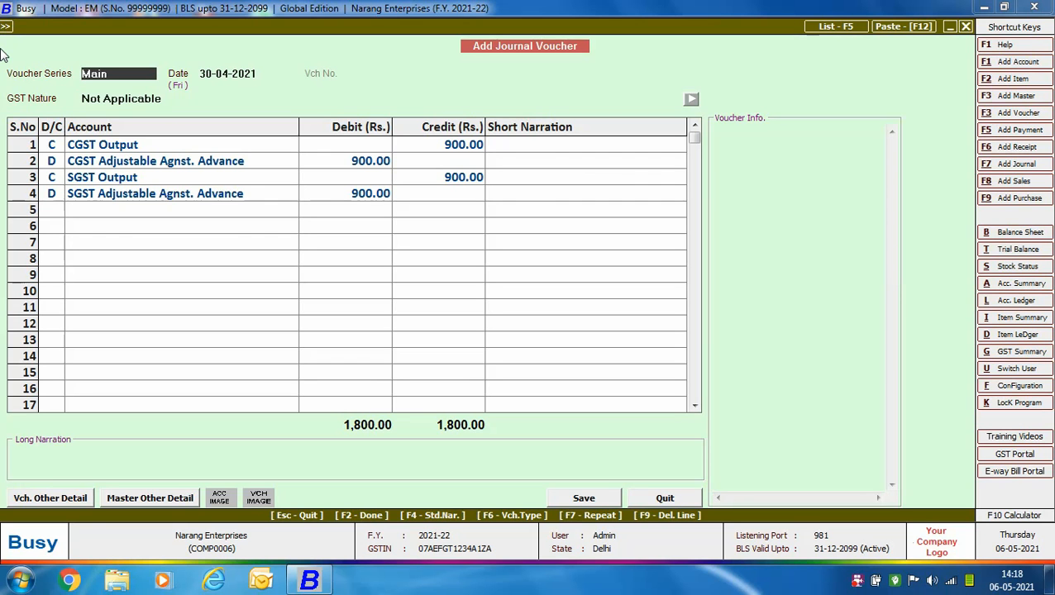
pyautogui.click(584, 499)
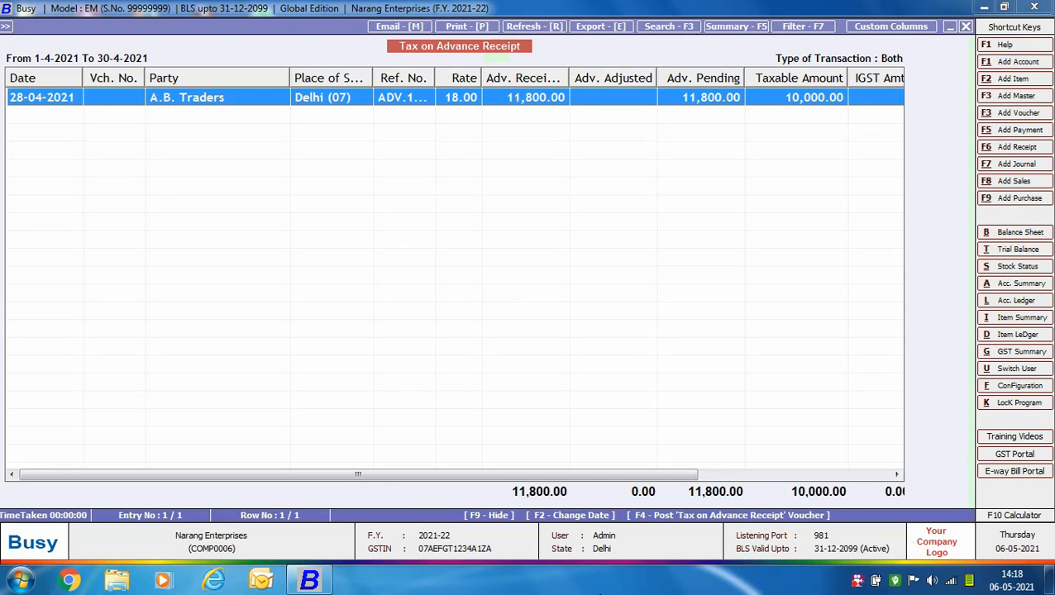
# - Leave the Tax on Advance Receipt report and start a new sales voucher
pyautogui.press('Escape')
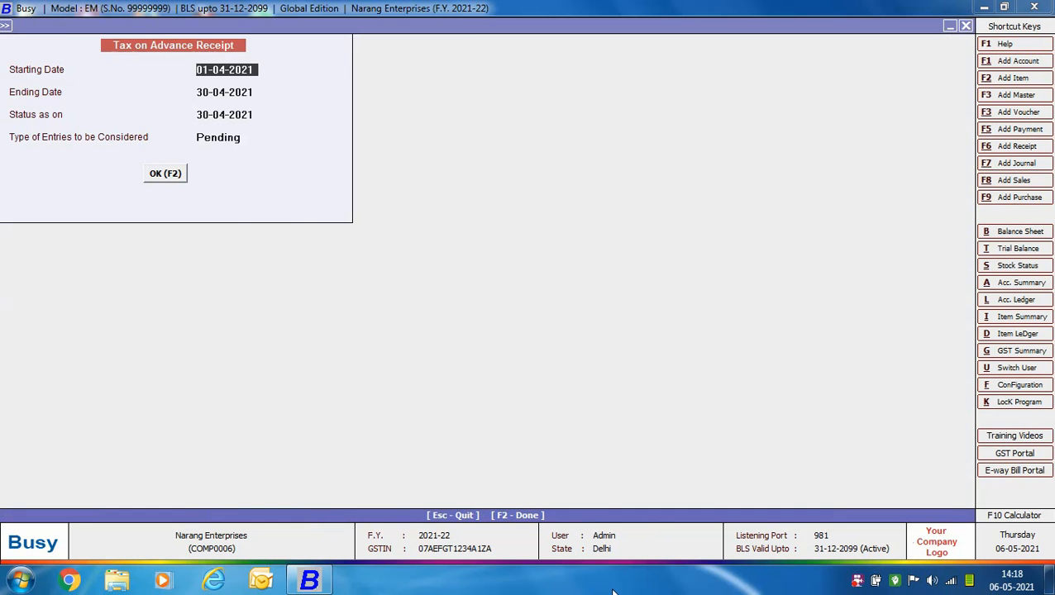
pyautogui.press('Escape')
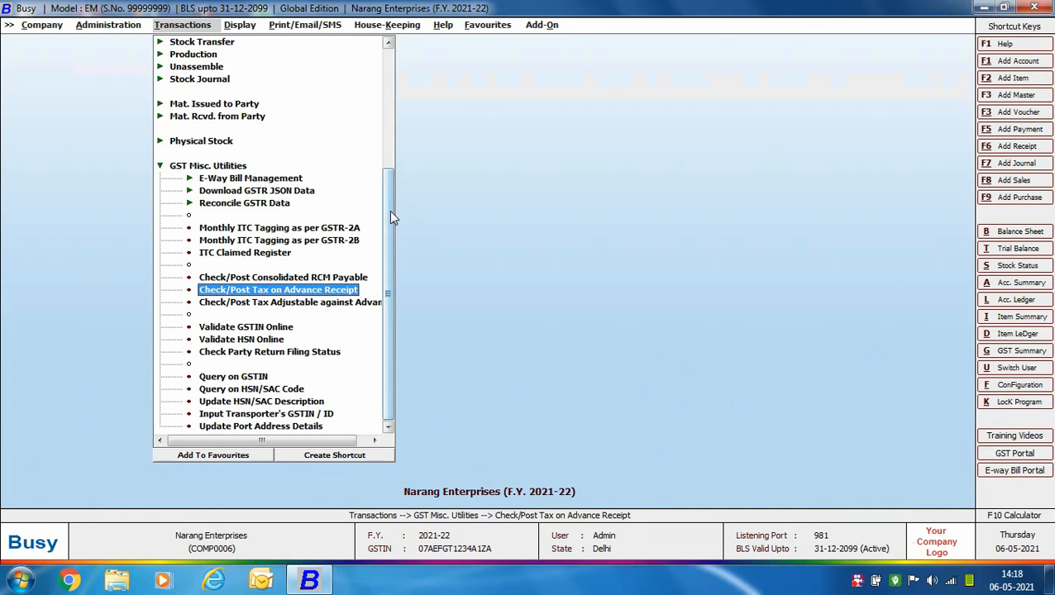
pyautogui.moveTo(389, 210); pyautogui.dragTo(385, 81)
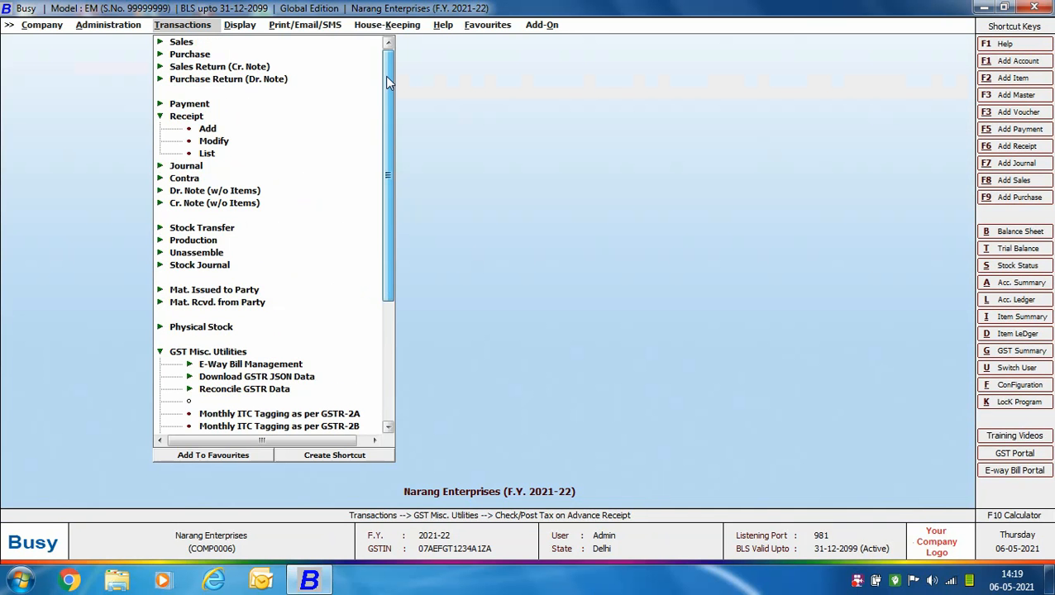
pyautogui.click(177, 43)
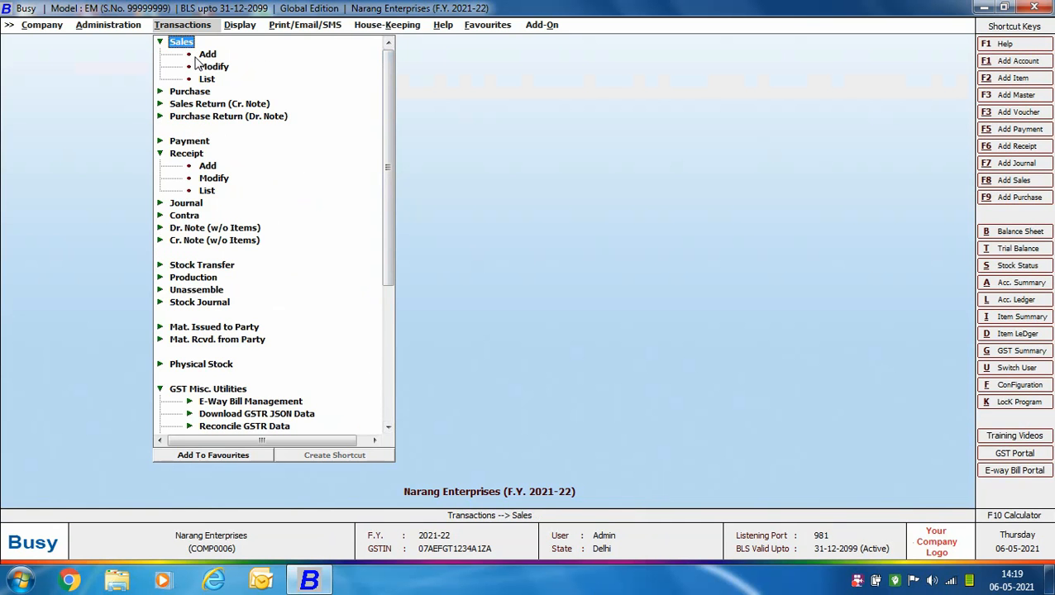
pyautogui.click(201, 55)
pyautogui.press('Return')
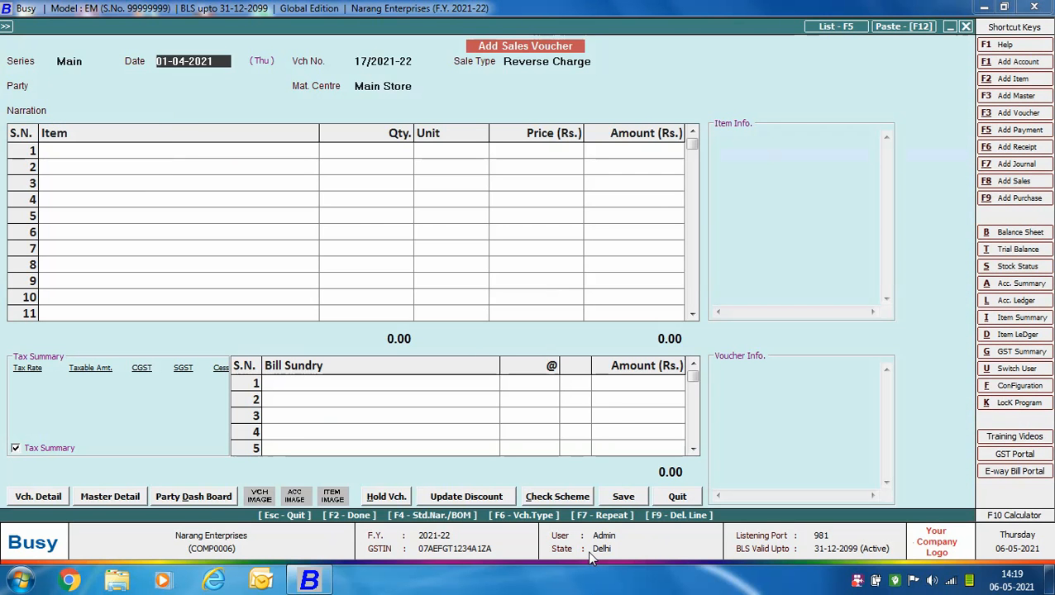
# - Date the sales voucher 01-05-2021, with sale type L/GST-18% and A.B. Traders as the party
pyautogui.write('01-05')
pyautogui.press('Return')
pyautogui.write('L')
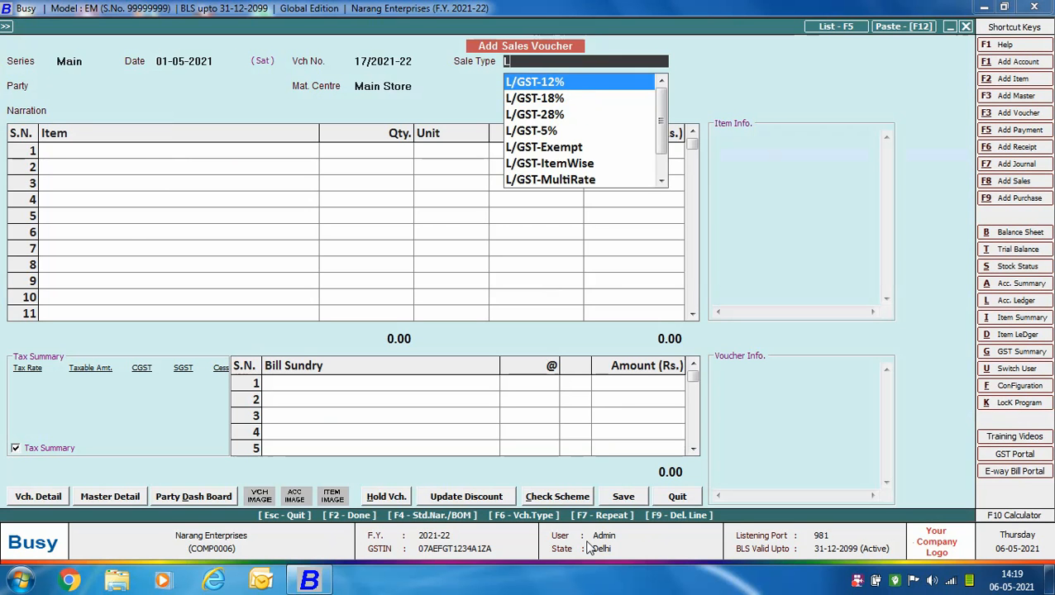
pyautogui.press('Down')
pyautogui.press('Return')
pyautogui.write('AB')
pyautogui.press('Return')
# - Add 7 pcs. of Philips Hair Dryer at Rs. 1,000 each and apply the CGST and SGST to the sale
pyautogui.press('Return')
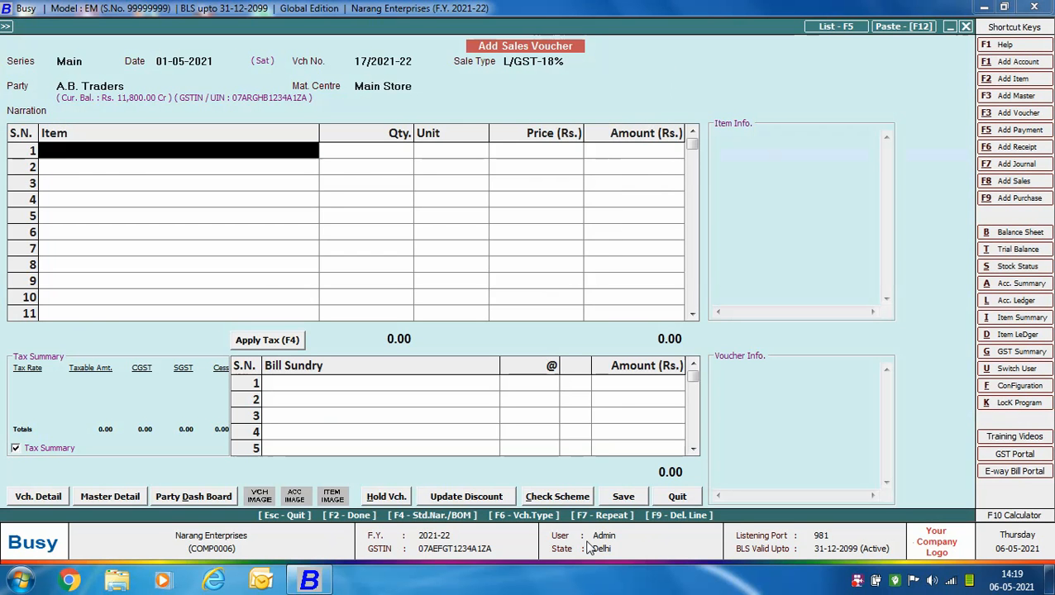
pyautogui.press('Return')
pyautogui.write('7')
pyautogui.press('Return')
pyautogui.press('Return')
pyautogui.write('1000')
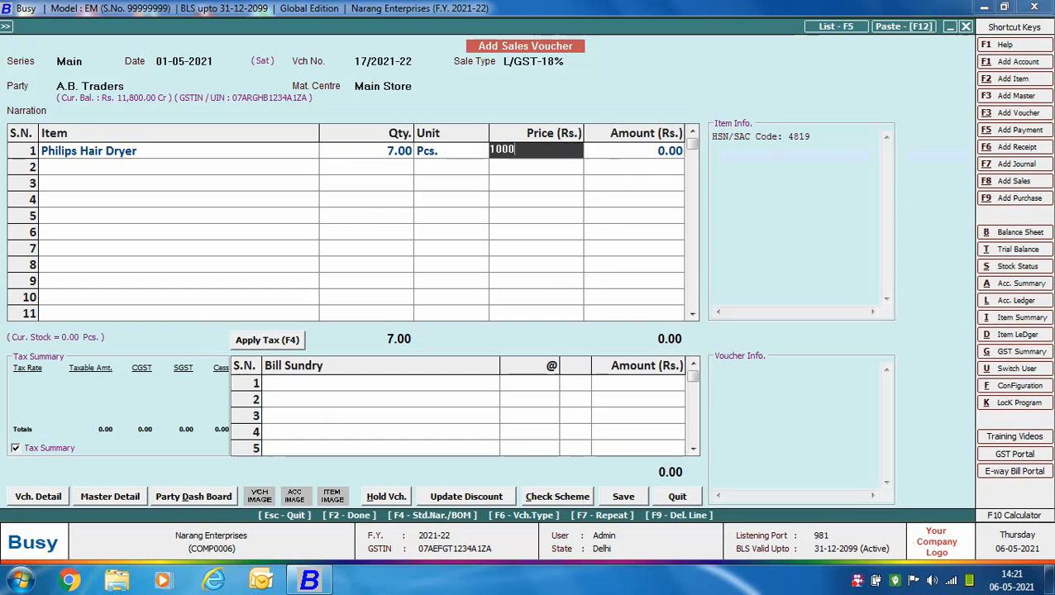
pyautogui.press('Return')
pyautogui.press('Return')
pyautogui.press('Return')
pyautogui.press('F4')
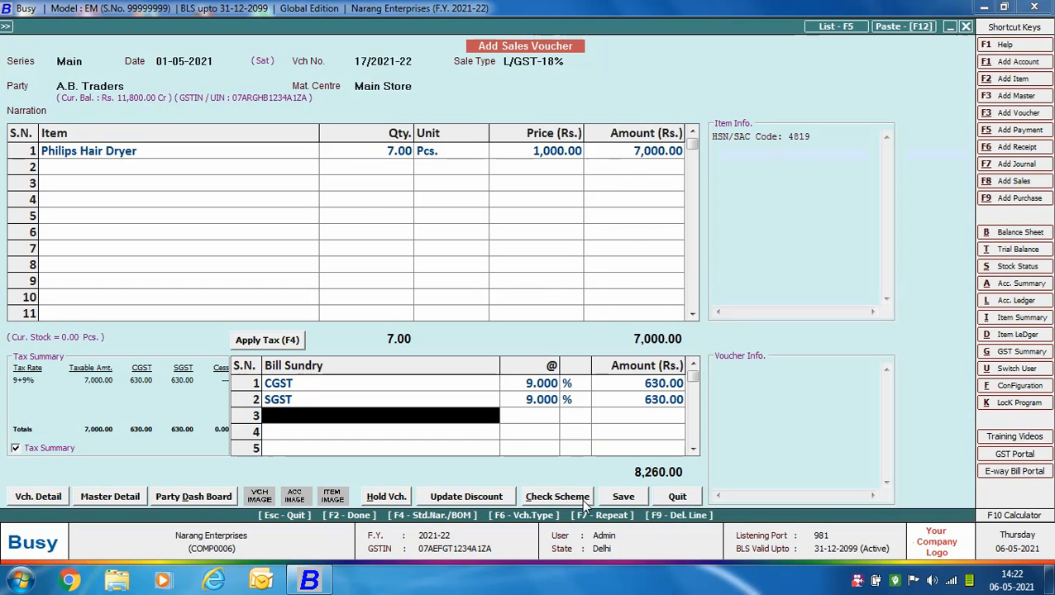
# - Adjust Rs. 8,260 of the sale against advance reference ADV.1/2021-22 and save the adjustment
pyautogui.press('Return')
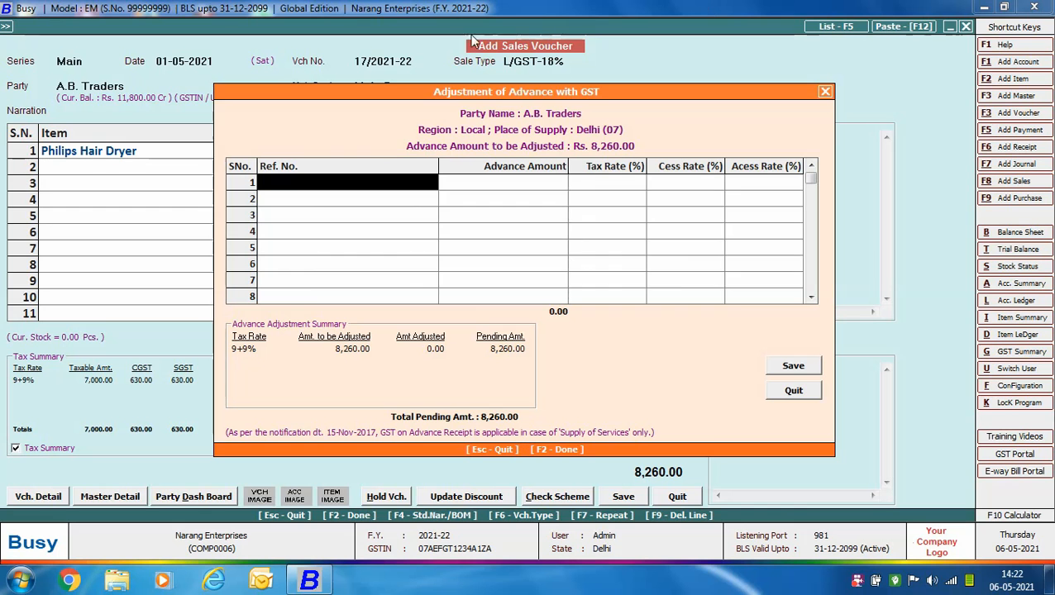
pyautogui.write('a')
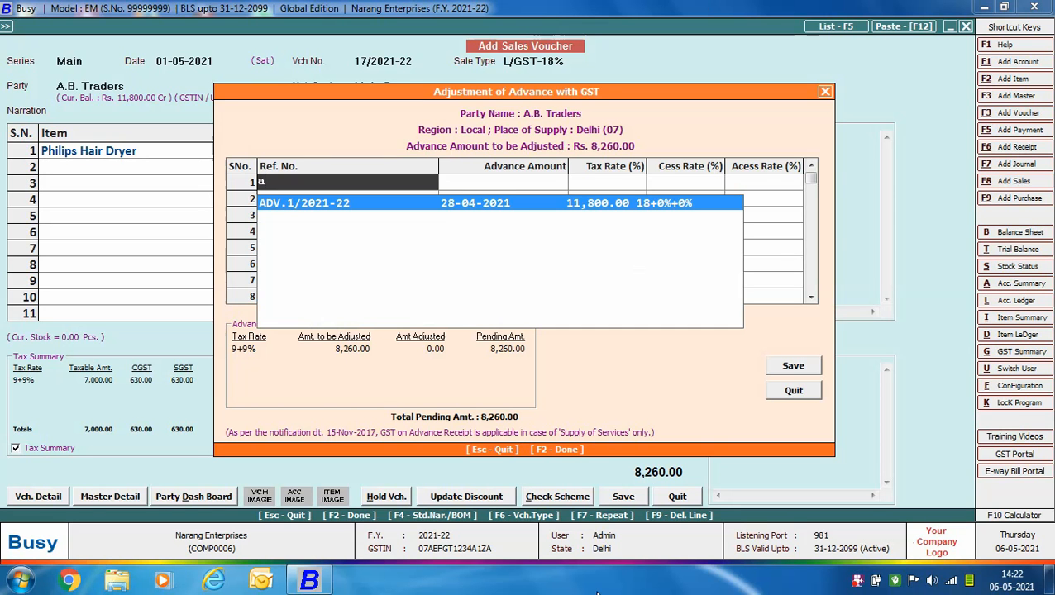
pyautogui.press('Return')
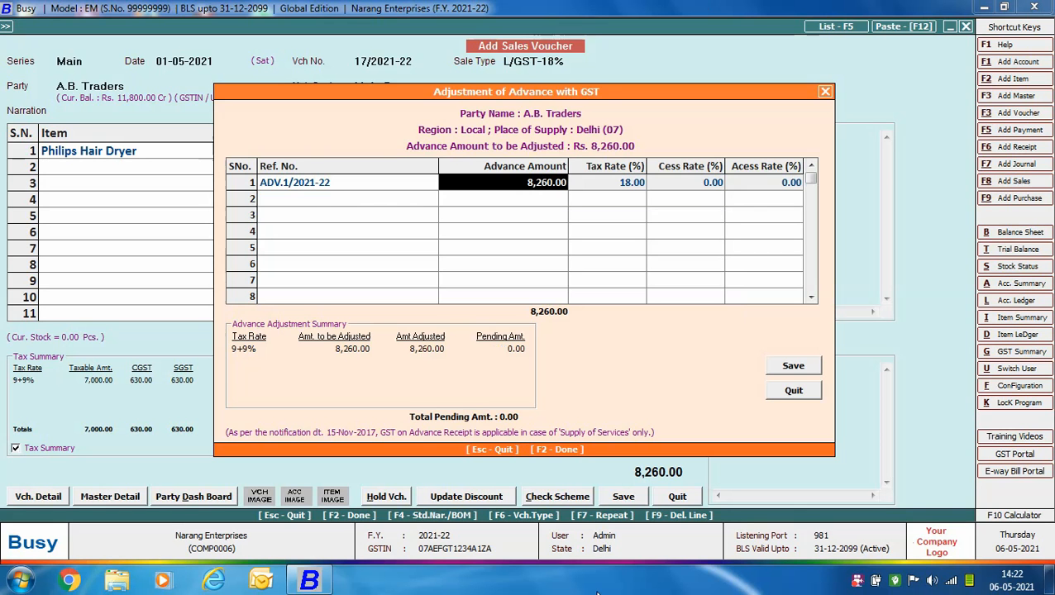
pyautogui.press('F2')
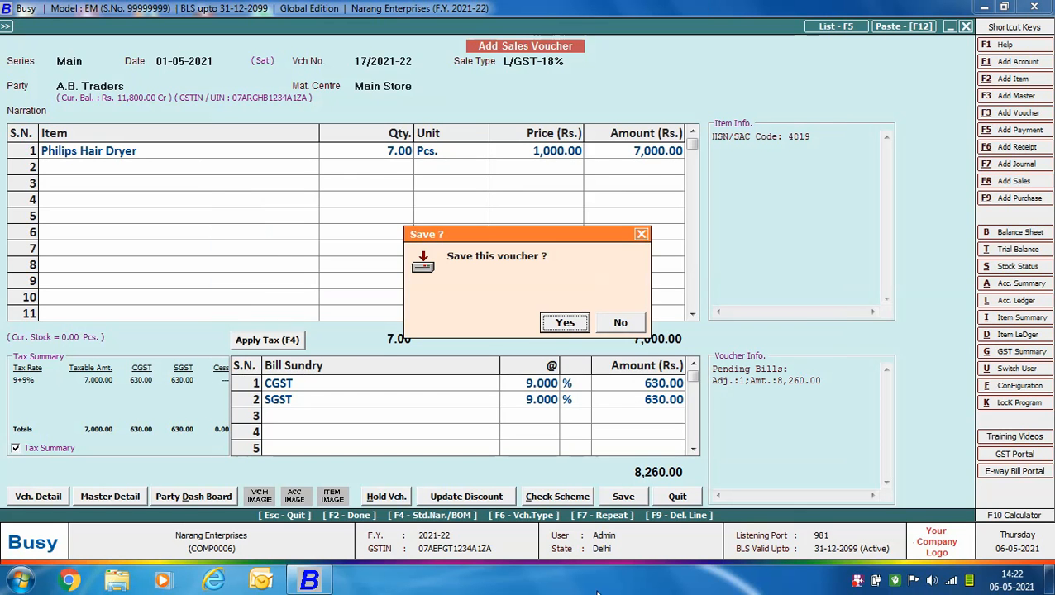
# - Save the sales voucher without printing the invoice and close sales voucher entry
pyautogui.press('Return')
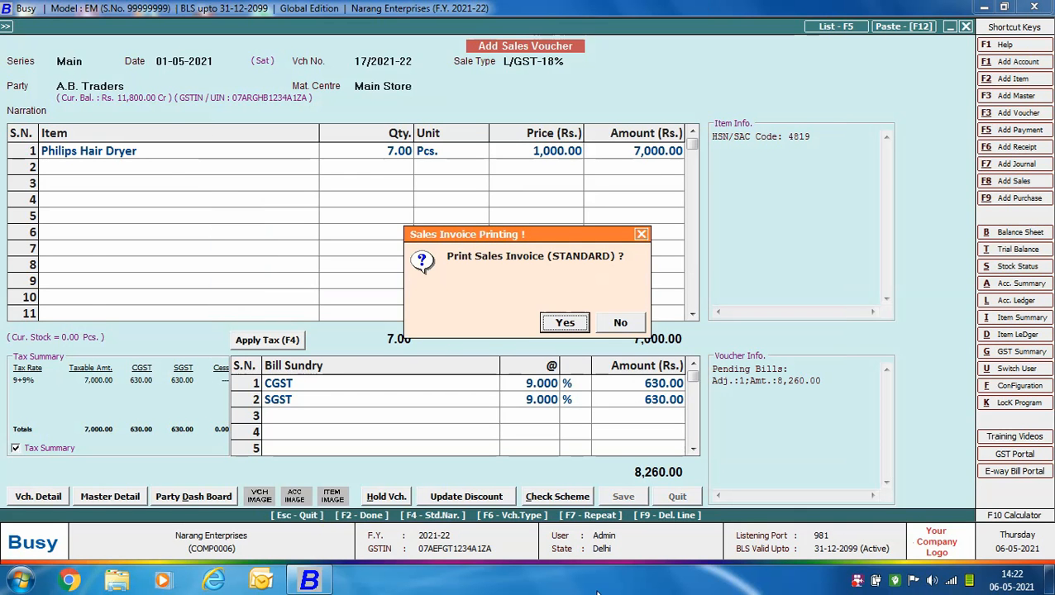
pyautogui.press('Right')
pyautogui.press('Return')
pyautogui.press('Escape')
pyautogui.press('Escape')
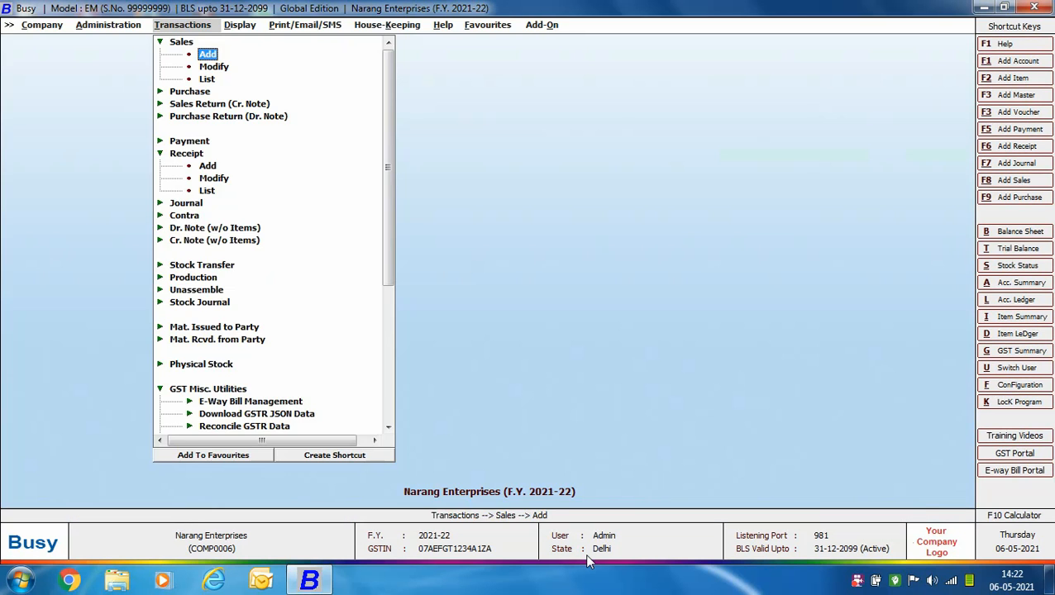
# - Start a payment voucher dated 05-05-2021 with the GST nature Refund against Advance Receipt
pyautogui.click(207, 142)
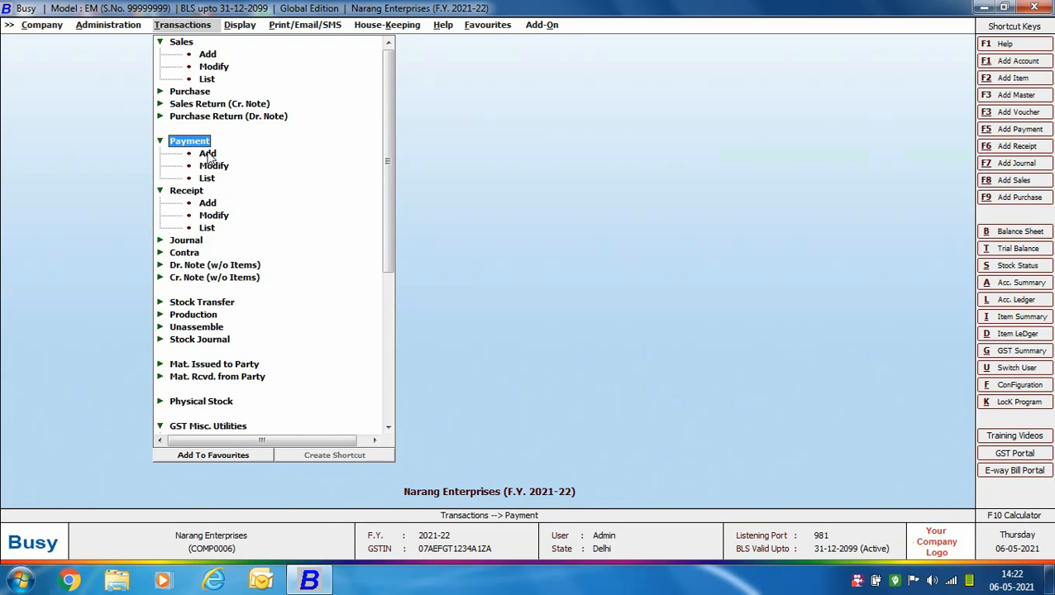
pyautogui.doubleClick(208, 154)
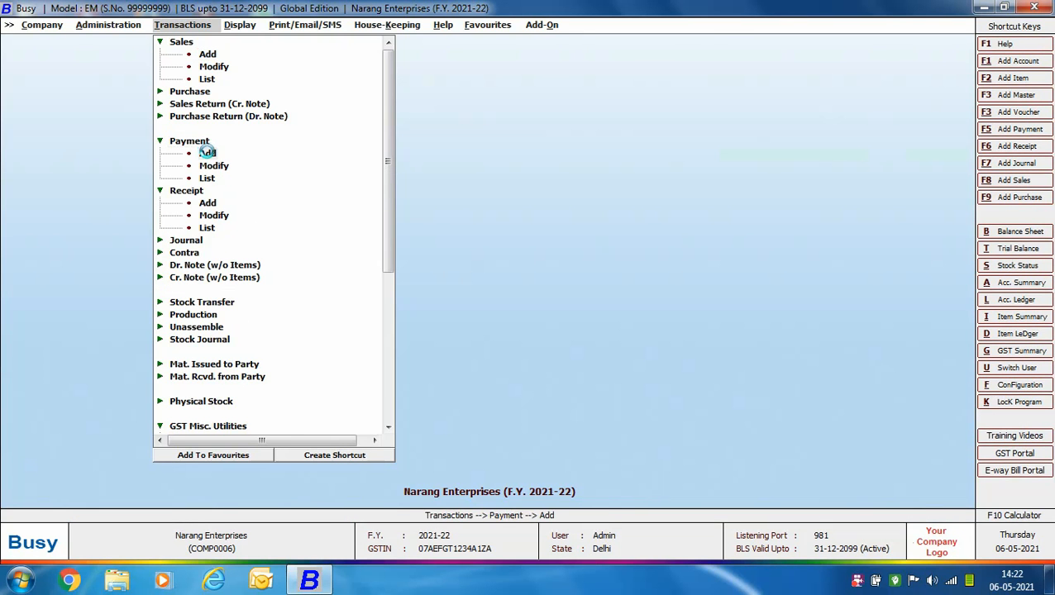
pyautogui.press('Return')
pyautogui.write('05-05')
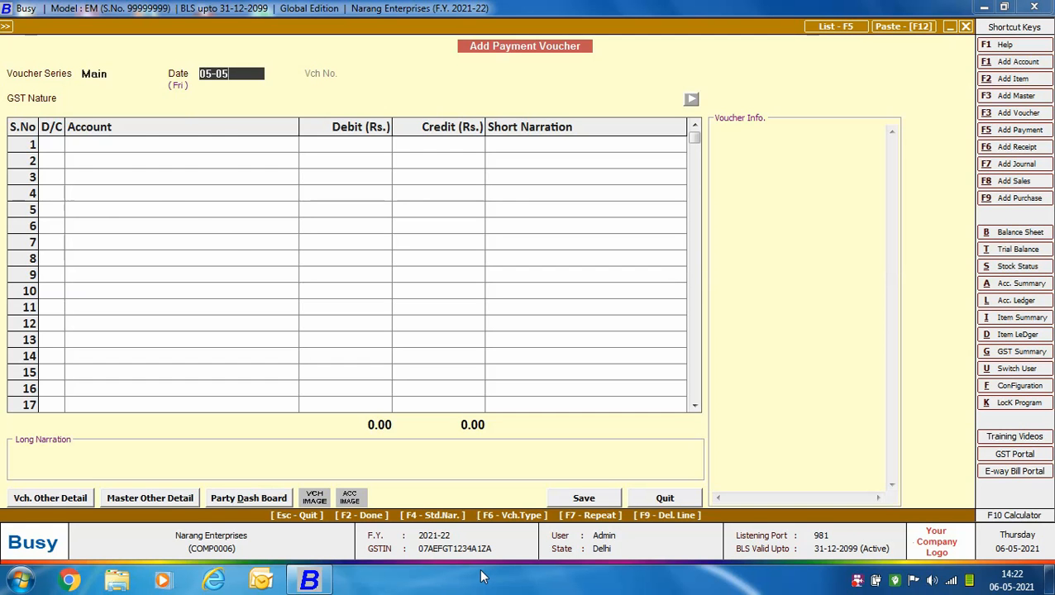
pyautogui.press('Return')
pyautogui.press('Down')
pyautogui.press('Down')
pyautogui.press('Down')
pyautogui.press('Down')
pyautogui.press('Down')
pyautogui.press('Down')
pyautogui.press('Down')
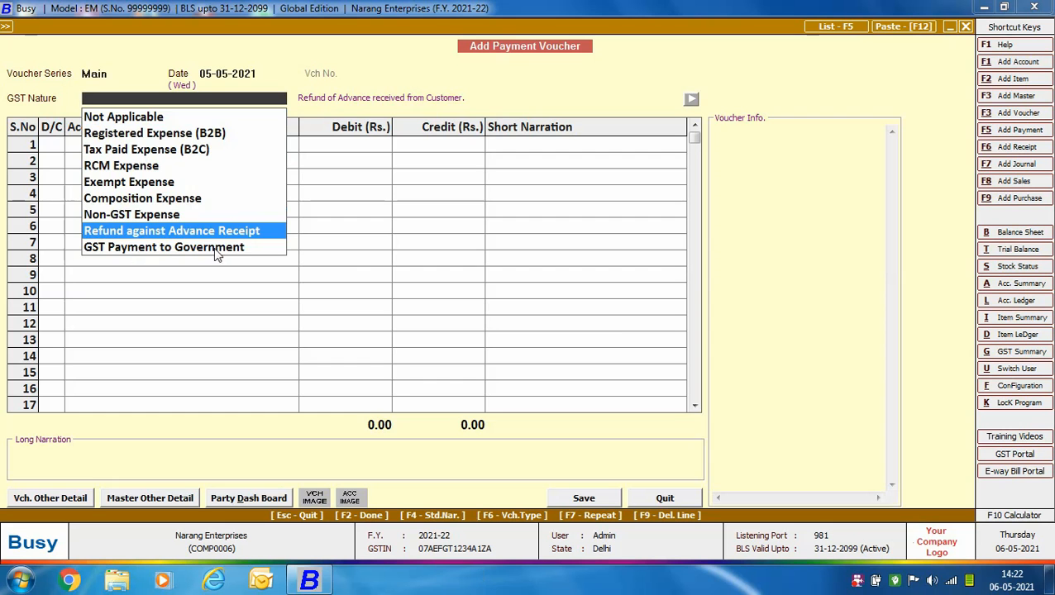
pyautogui.press('Return')
# - Debit A.B. Traders with Rs. 3,540 and credit HDFC Bank with the same amount
pyautogui.press('Return')
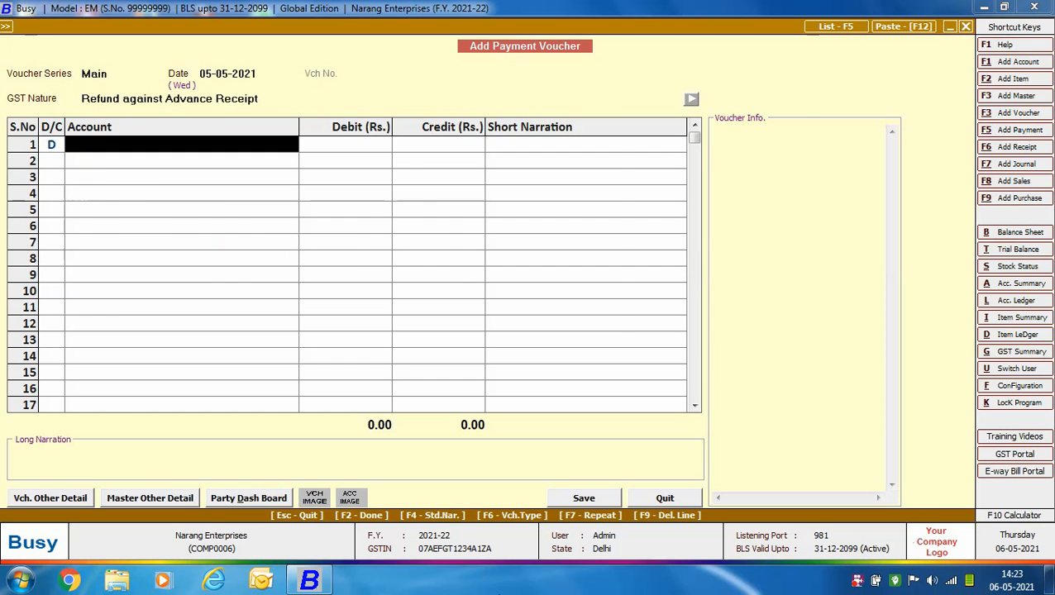
pyautogui.write('a')
pyautogui.press('Return')
pyautogui.write('3,540')
pyautogui.press('Return')
pyautogui.press('Return')
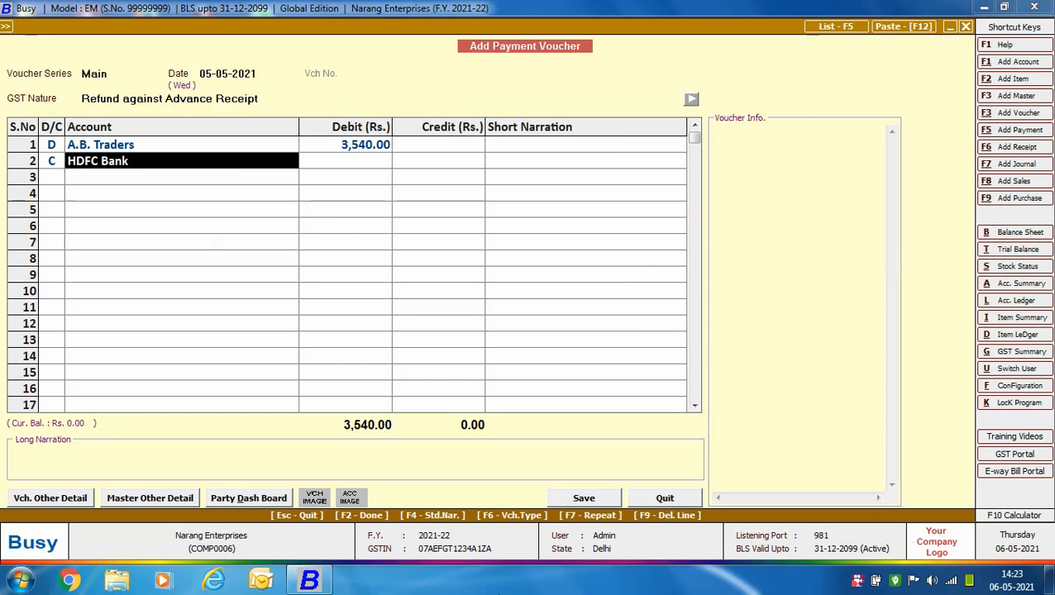
# - Adjust the Rs. 3,540 refund against advance reference ADV.1/2021-22, save the payment voucher and close payment entry
pyautogui.press('Return')
pyautogui.press('Return')
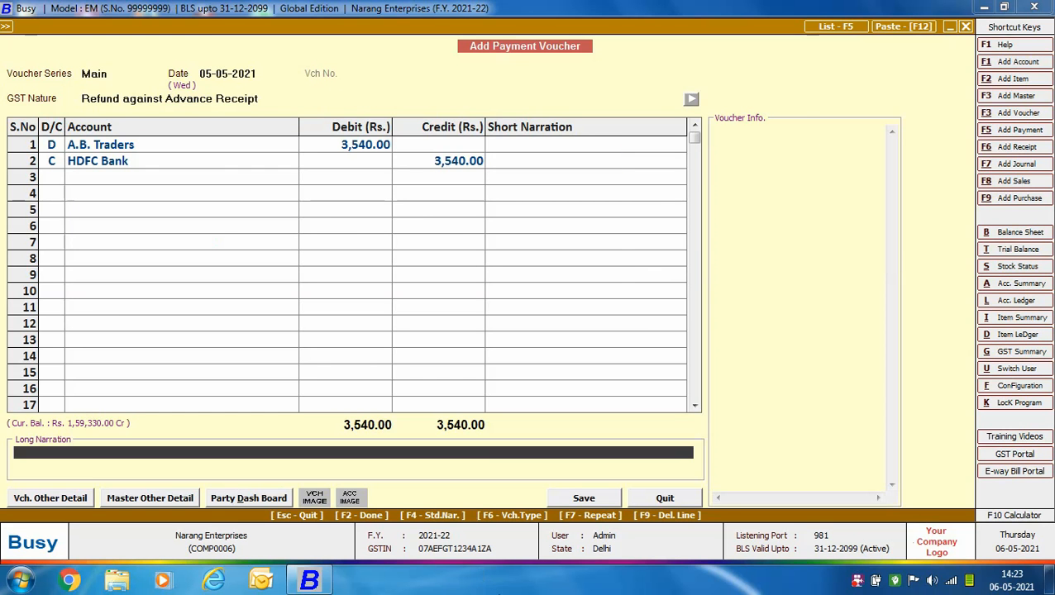
pyautogui.press('Return')
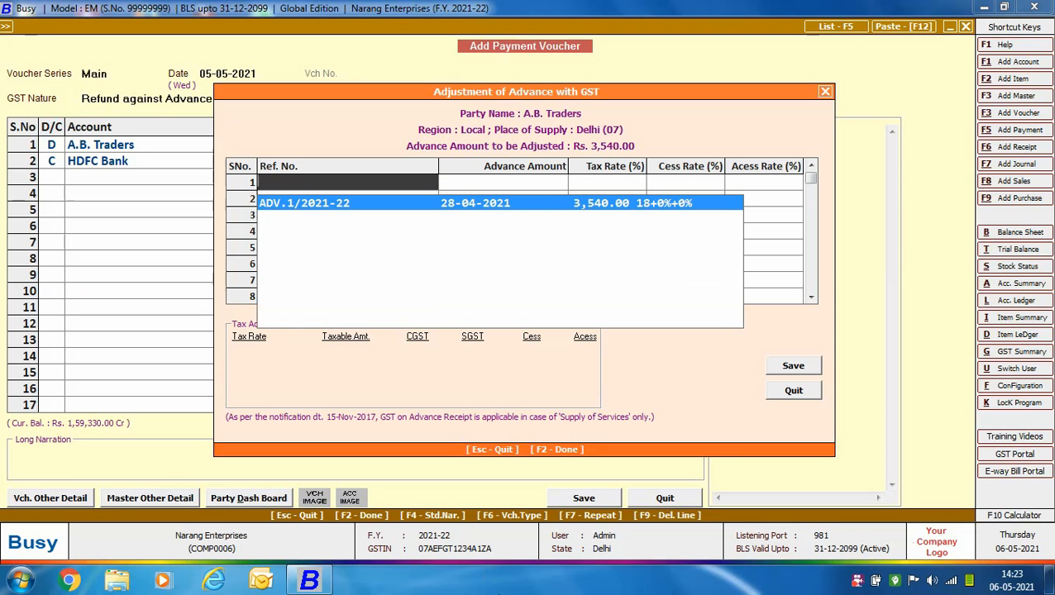
pyautogui.press('Return')
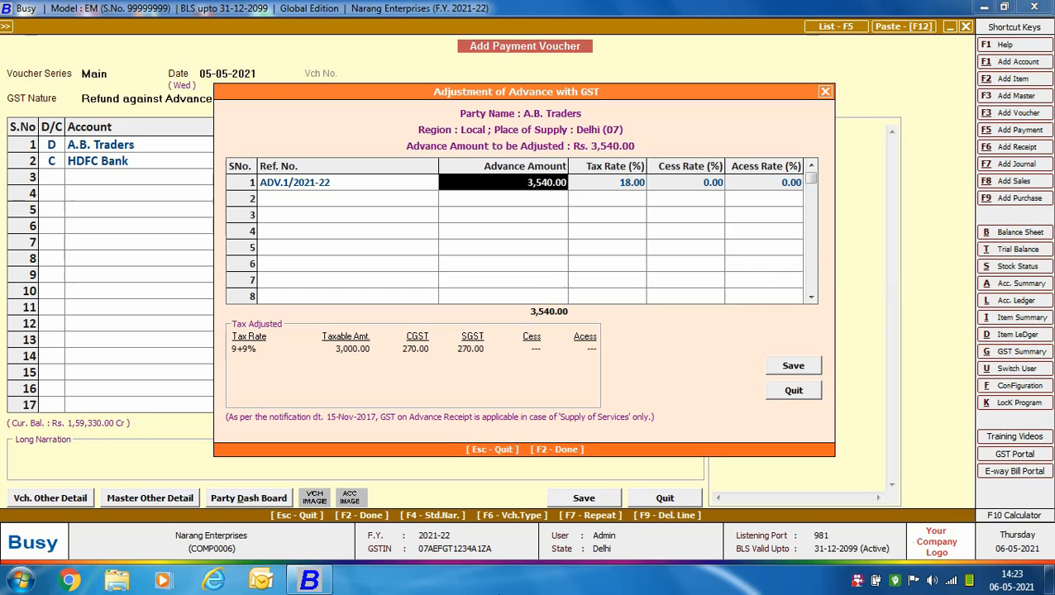
pyautogui.press('F2')
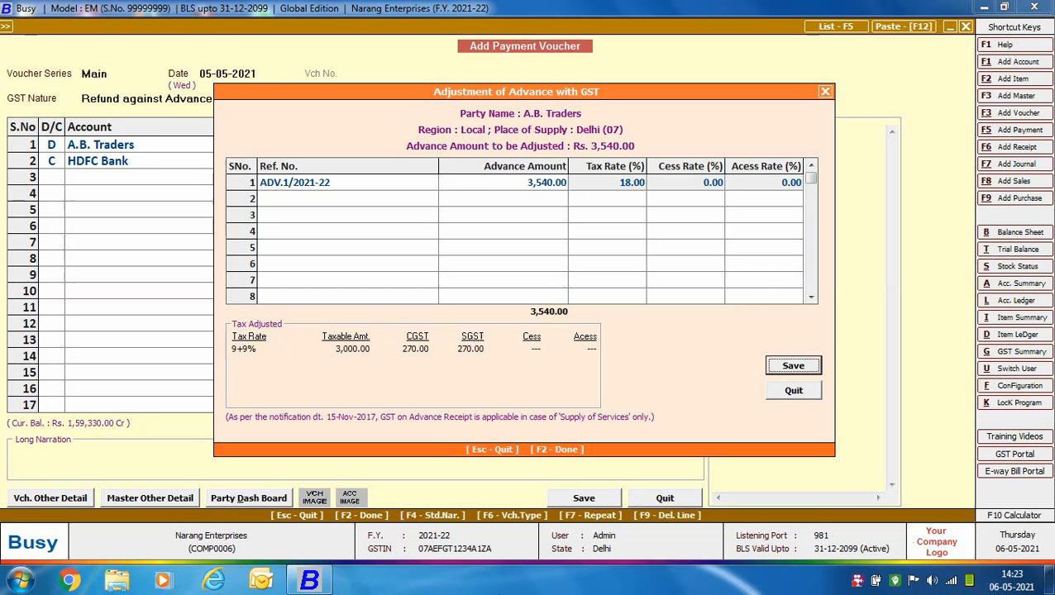
pyautogui.press('Return')
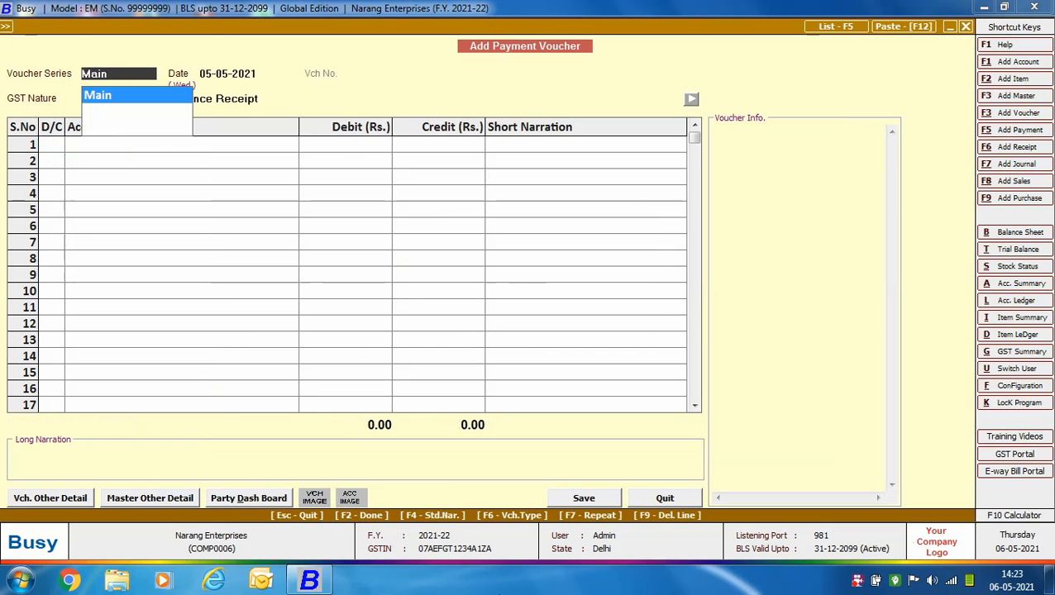
pyautogui.press('Escape')
pyautogui.press('Escape')
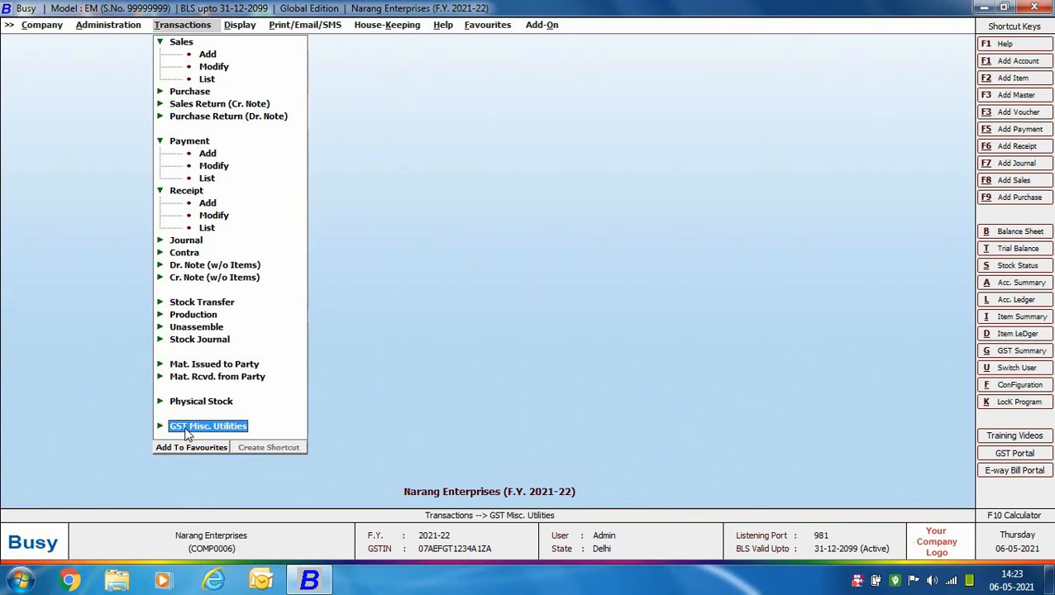
# - Open the Tax Adjustable against Advance report for 01-05-2021 to 31-05-2021, including adjustments of the current tax period
pyautogui.click(189, 428)
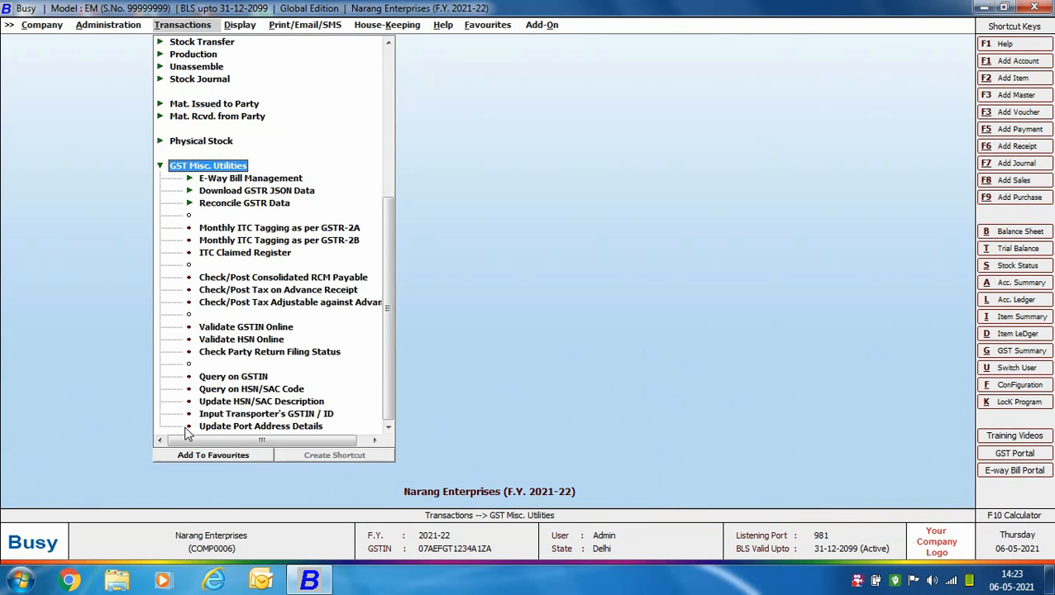
pyautogui.click(277, 303)
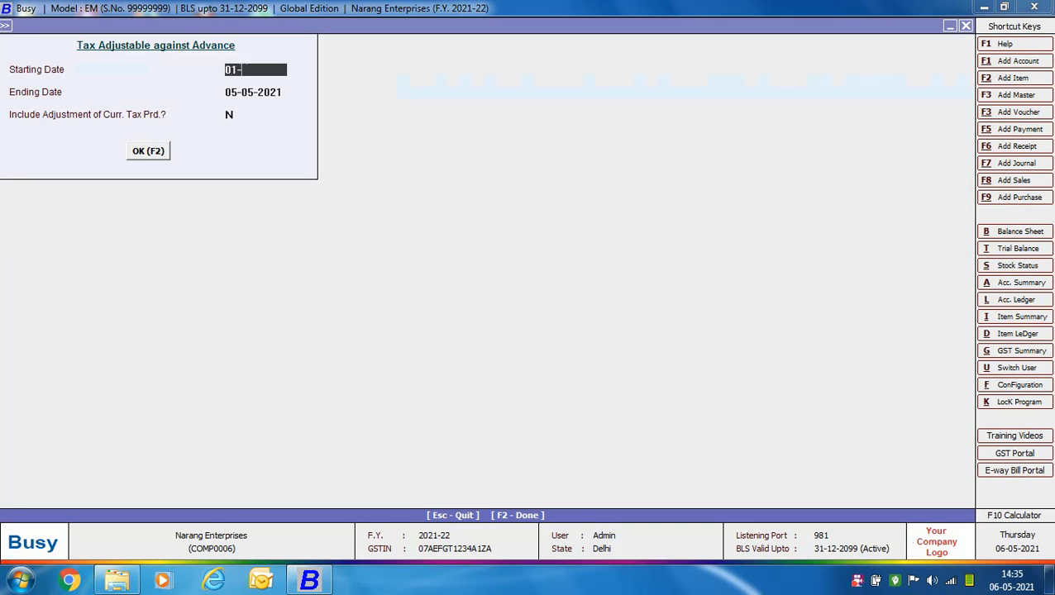
pyautogui.press('Return')
pyautogui.write('31-05-2021')
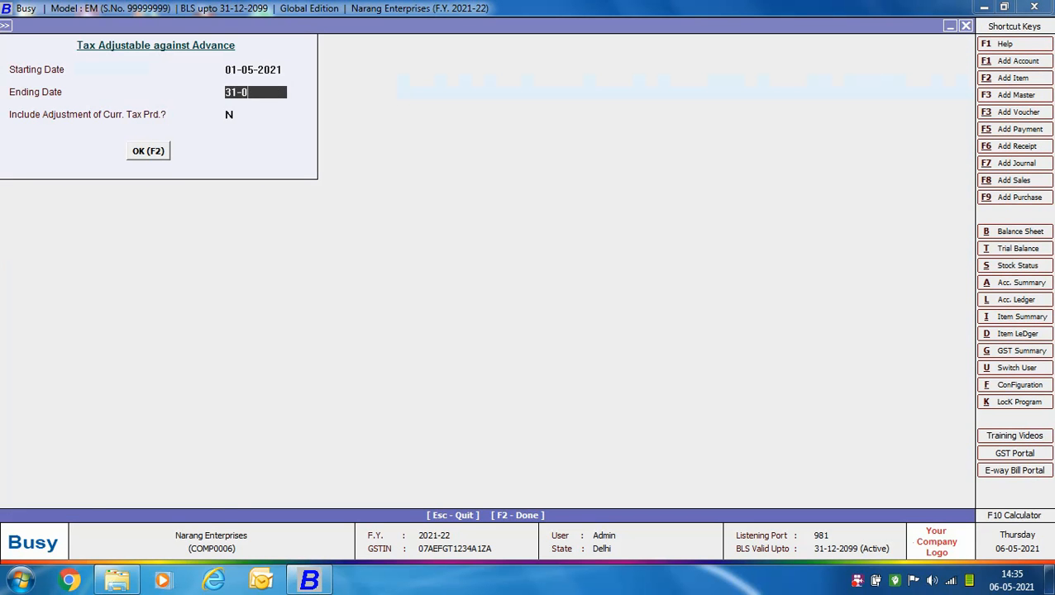
pyautogui.press('Return')
pyautogui.write('y')
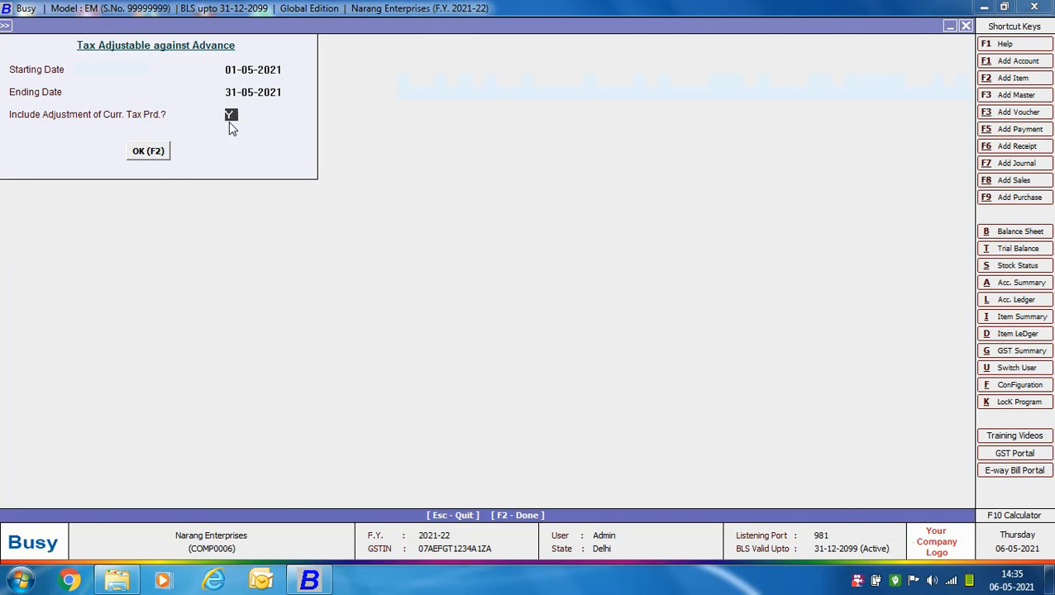
pyautogui.click(158, 155)
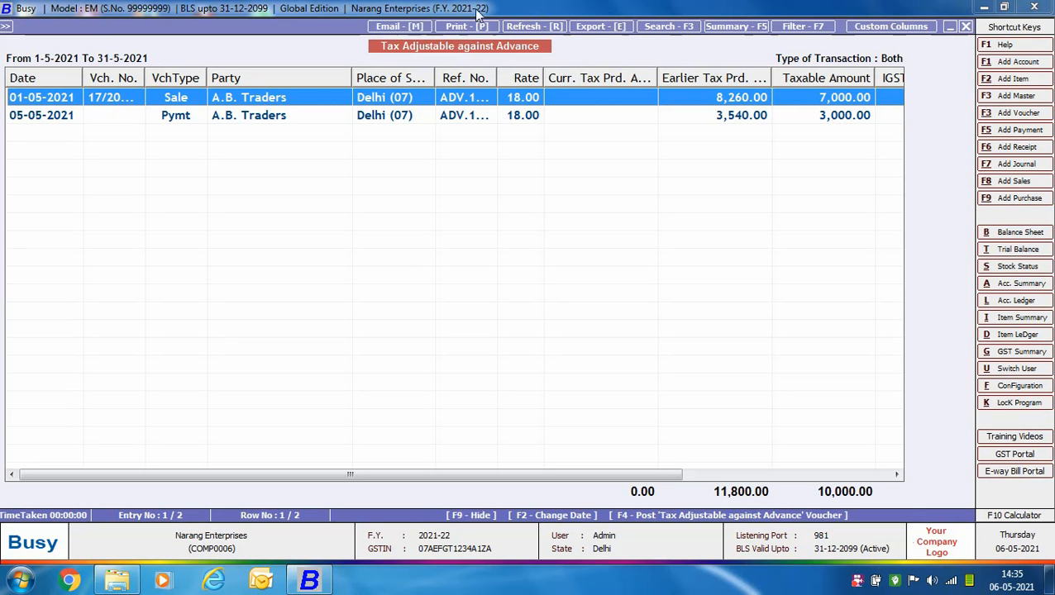
# - Generate and save the Tax Adjustable against Advance journal voucher in series Main dated 31-05-2021, and close the report
pyautogui.moveTo(348, 475)
pyautogui.mouseDown()
pyautogui.moveTo(716, 476)
pyautogui.moveTo(364, 477)
pyautogui.mouseUp()
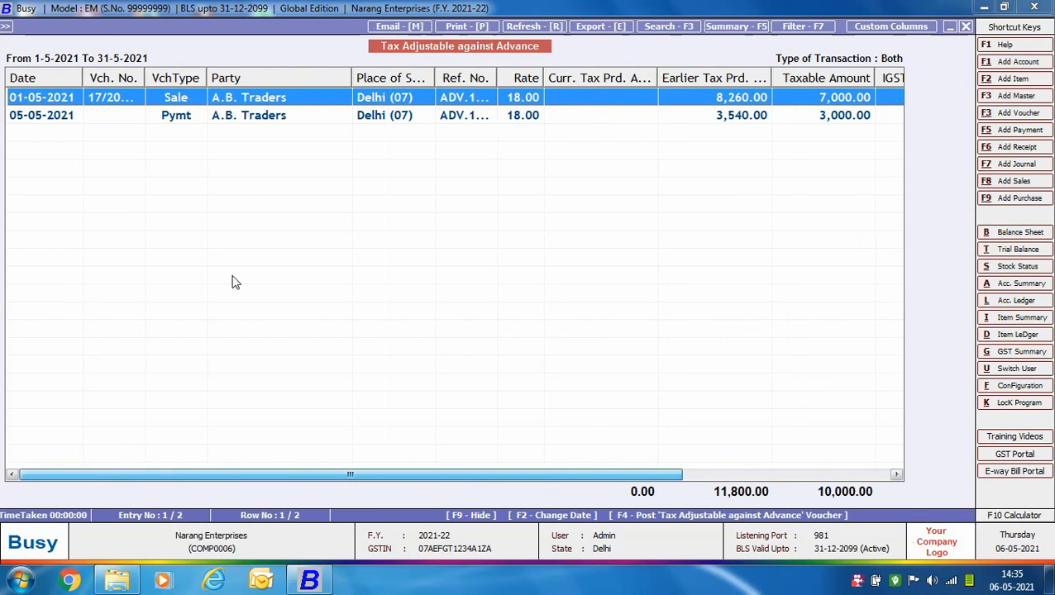
pyautogui.click(219, 119)
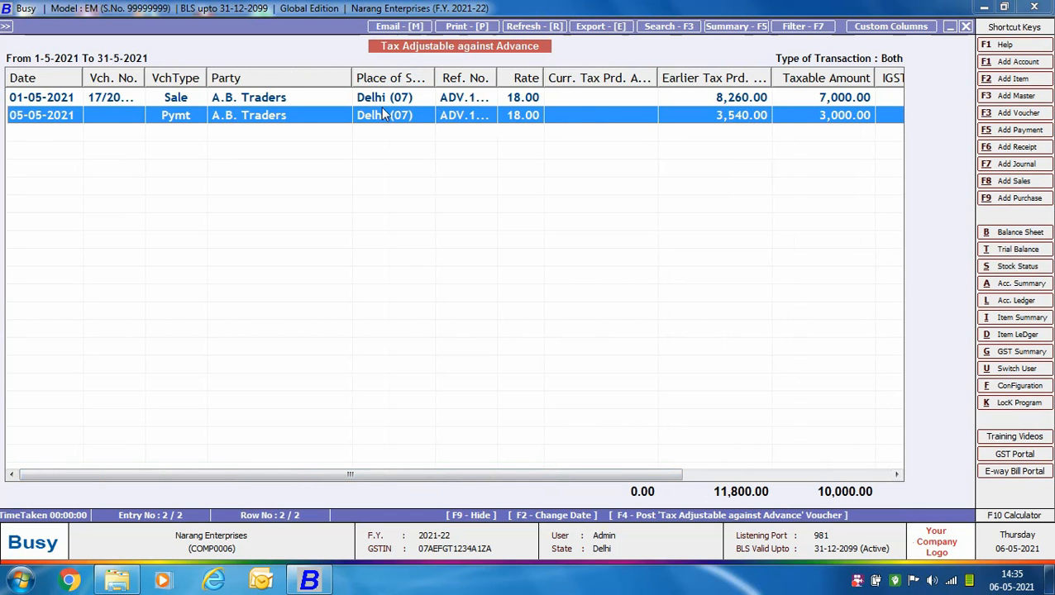
pyautogui.press('F4')
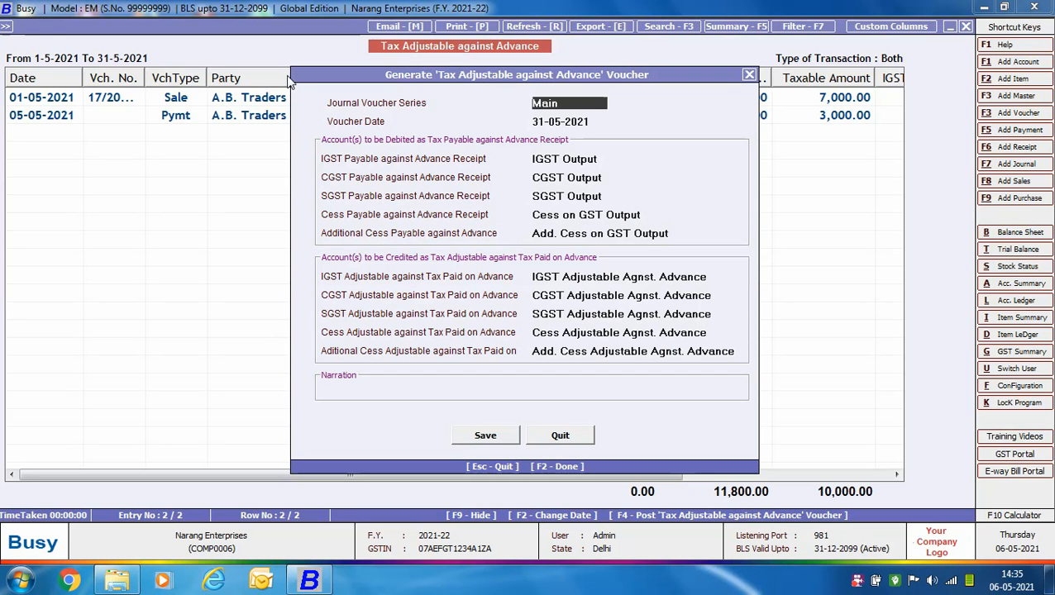
pyautogui.click(483, 436)
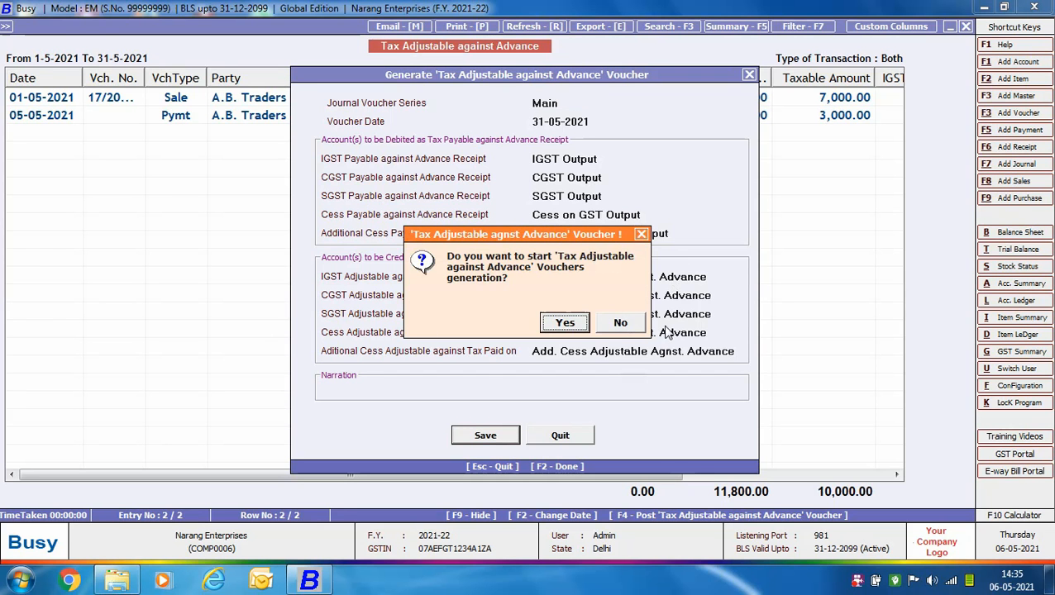
pyautogui.click(583, 324)
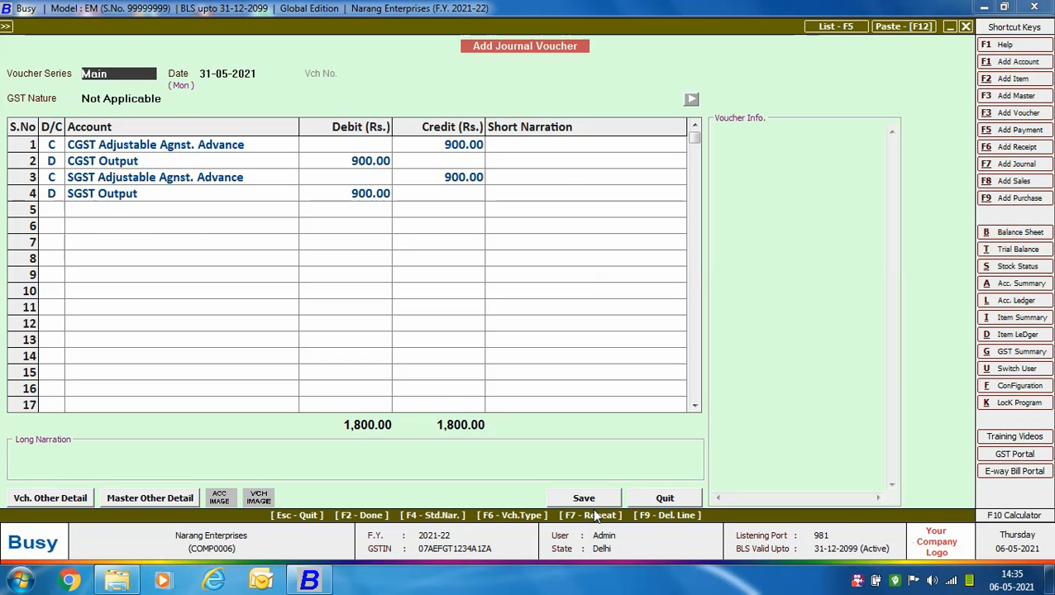
pyautogui.click(593, 506)
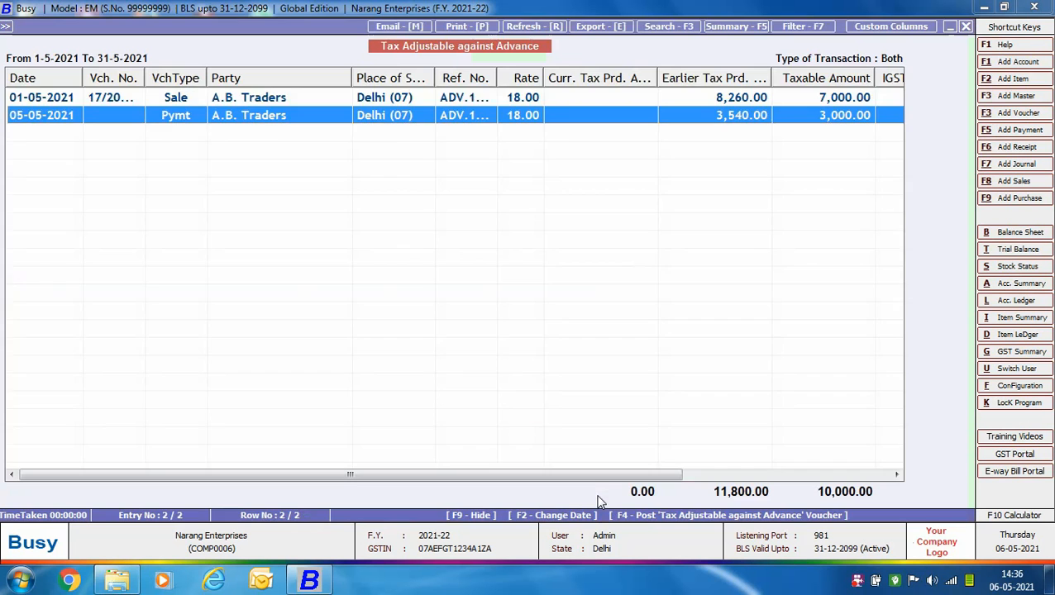
pyautogui.press('Escape')
pyautogui.press('Escape')
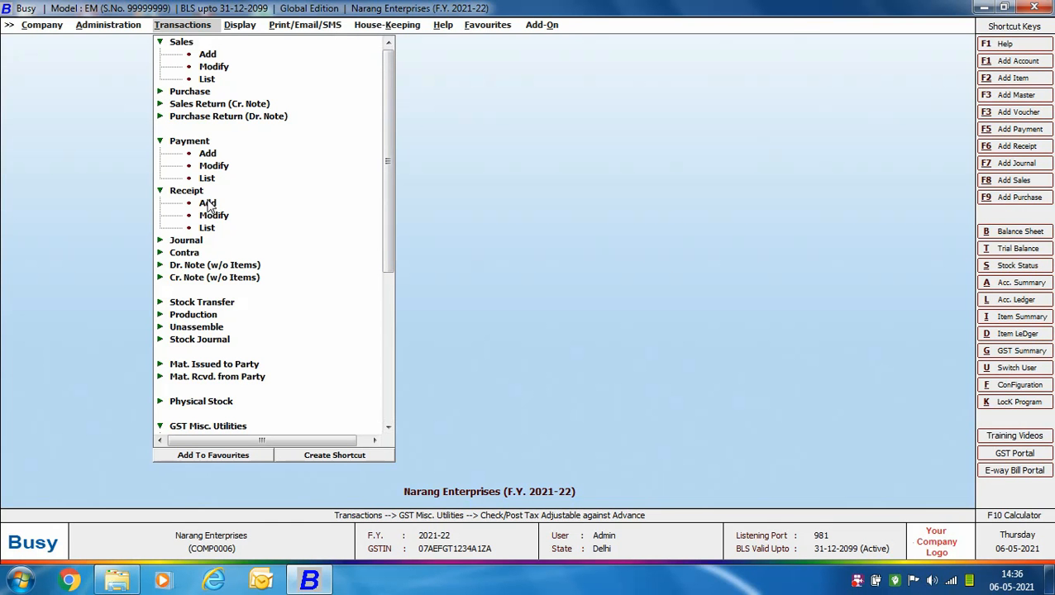
# - Start a receipt voucher in series Main dated 28-04-2021 with the GST nature Advance Receipt
pyautogui.click(208, 203)
pyautogui.doubleClick(207, 204)
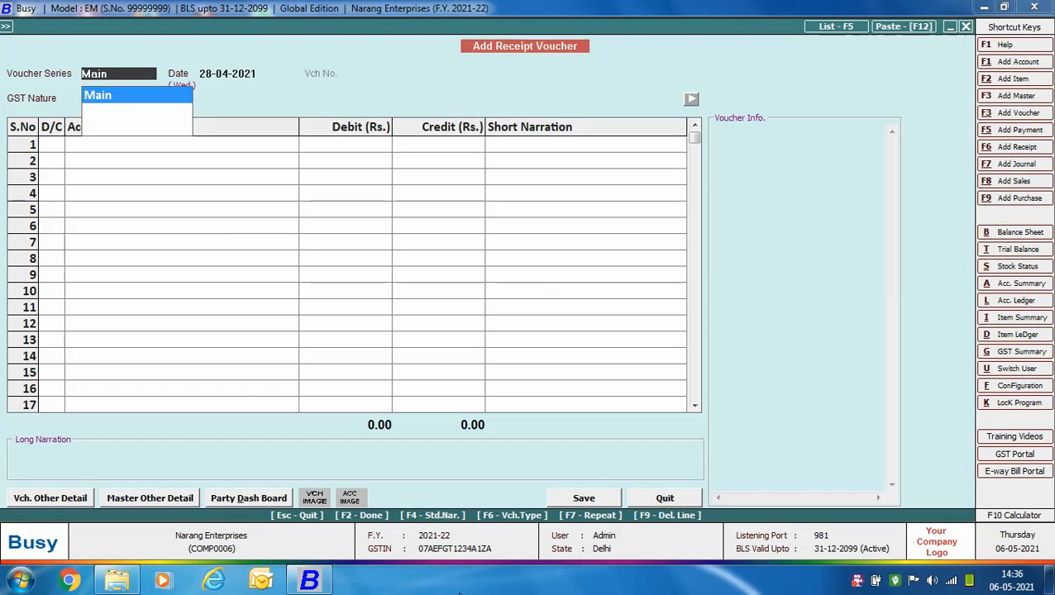
pyautogui.press('Return')
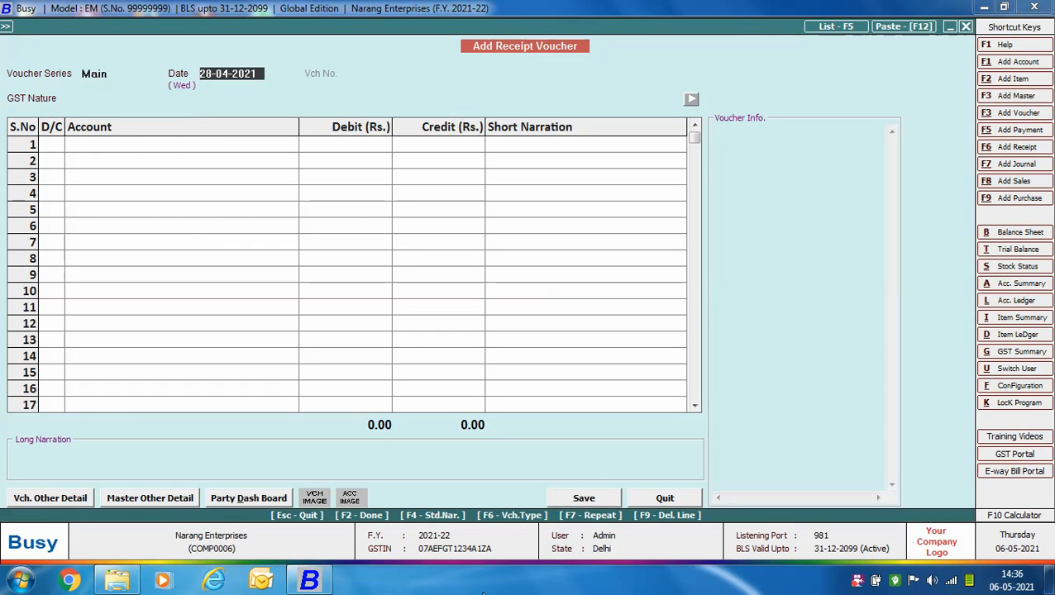
pyautogui.press('Return')
pyautogui.press('Down')
pyautogui.press('Return')
# - Credit A.B. Traders with Rs. 1,18,000 and debit HDFC Bank with the same amount
pyautogui.press('Return')
pyautogui.write('a')
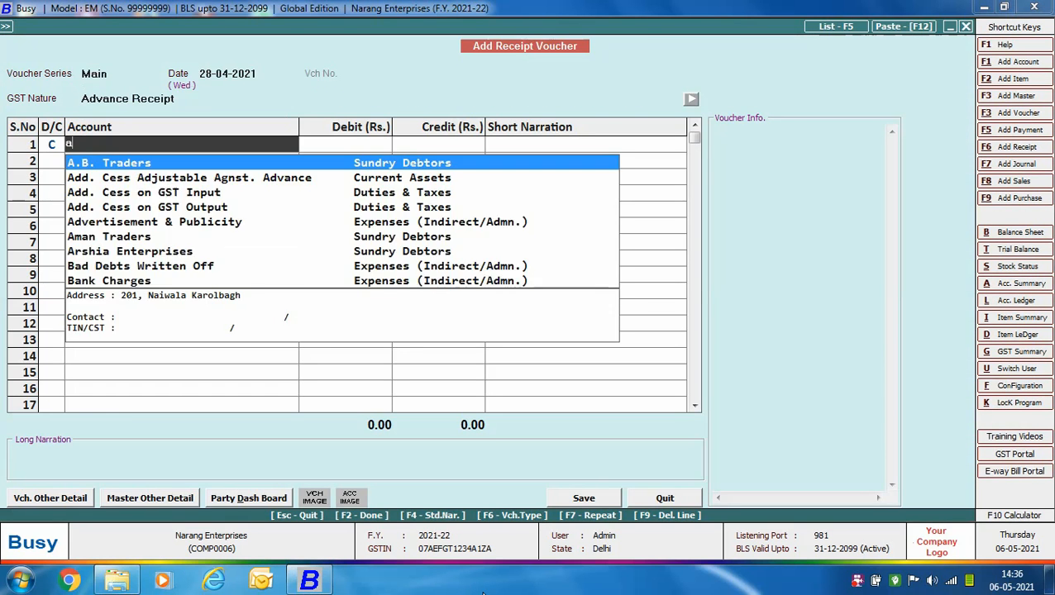
pyautogui.press('Return')
pyautogui.write('118000')
pyautogui.press('Return')
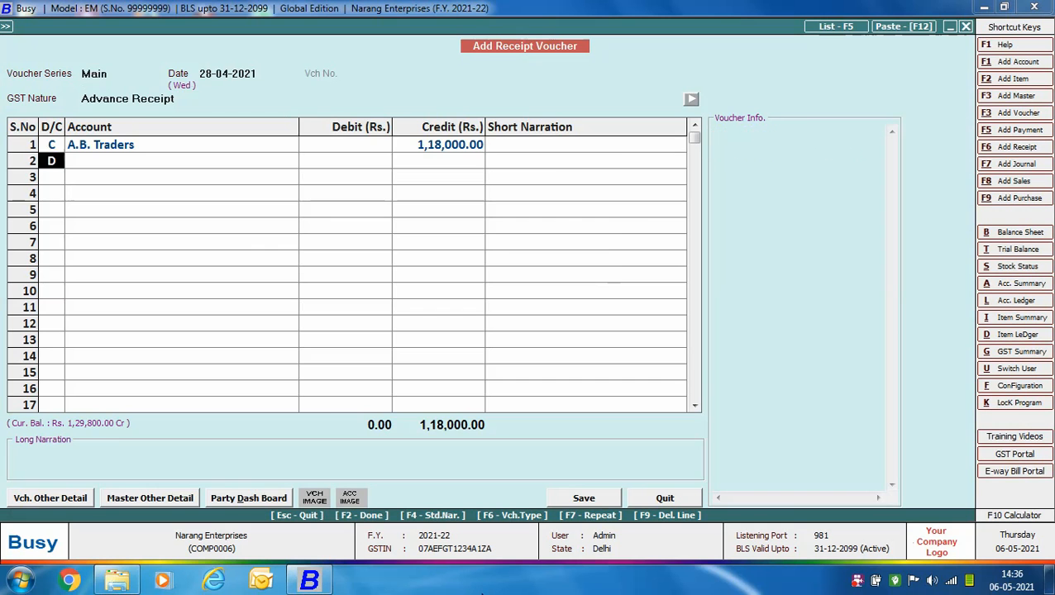
pyautogui.press('Return')
# - Allocate the Rs. 1,18,000 advance to reference ADV.2/2021-22 at 18% tax, save the receipt voucher and close receipt entry
pyautogui.press('Return')
pyautogui.press('F2')
pyautogui.press('F2')
pyautogui.write('AD')
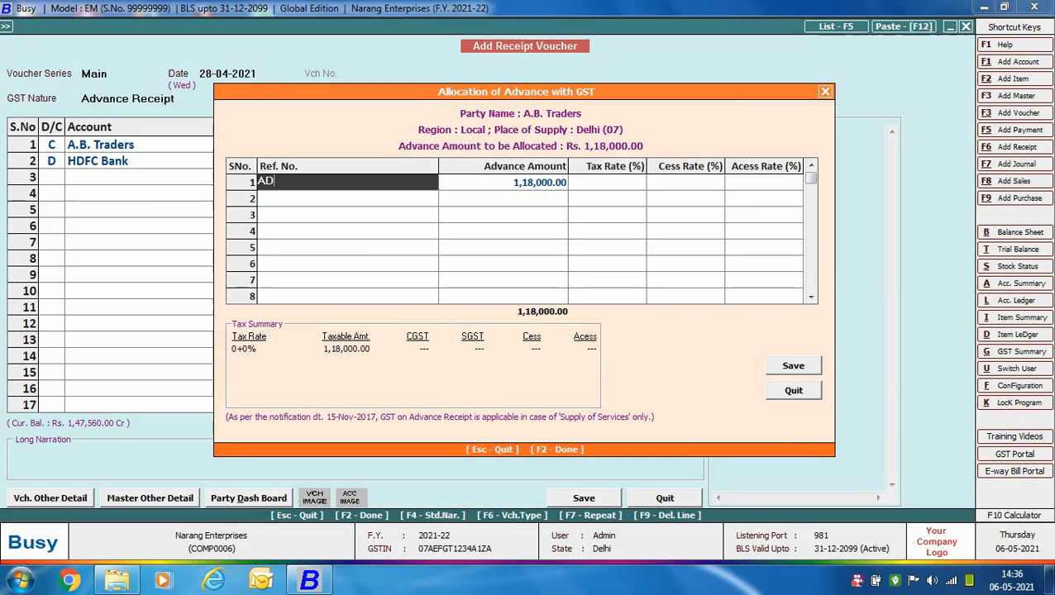
pyautogui.write('V.2/2021-22')
pyautogui.press('Return')
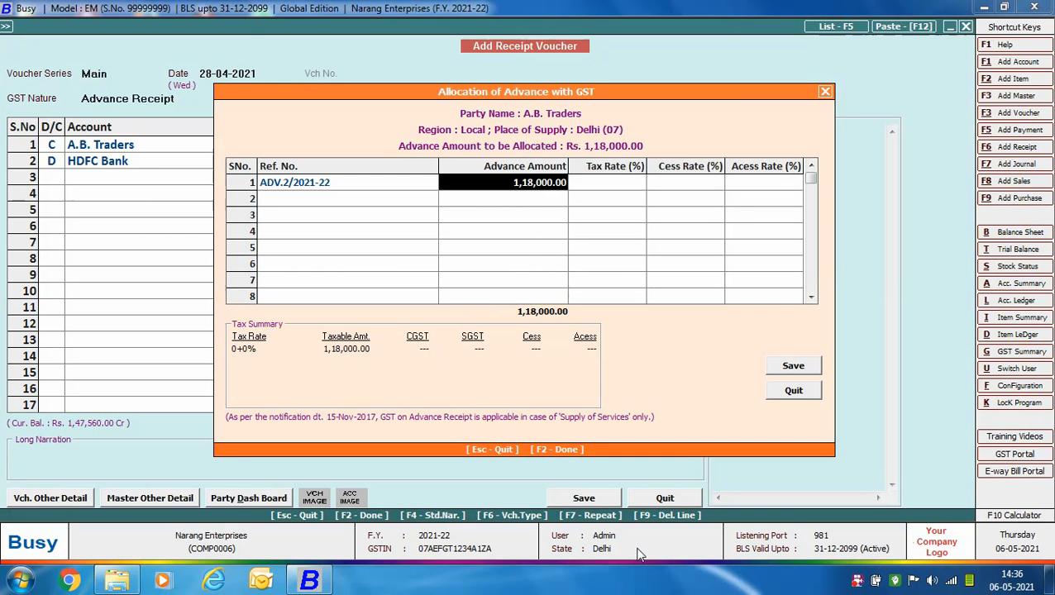
pyautogui.press('Return')
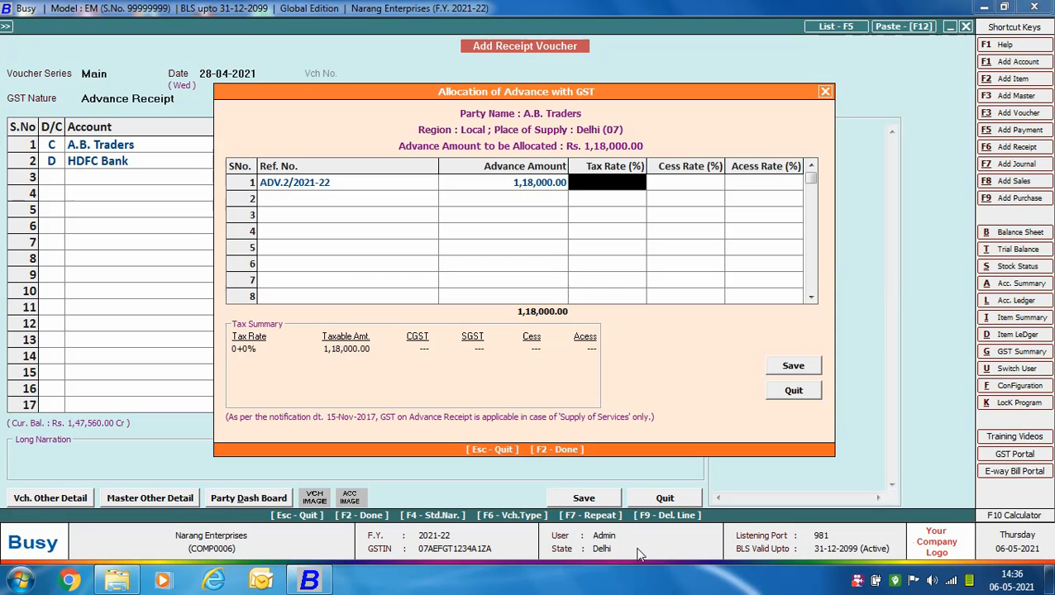
pyautogui.write('18')
pyautogui.press('Return')
pyautogui.click(793, 366)
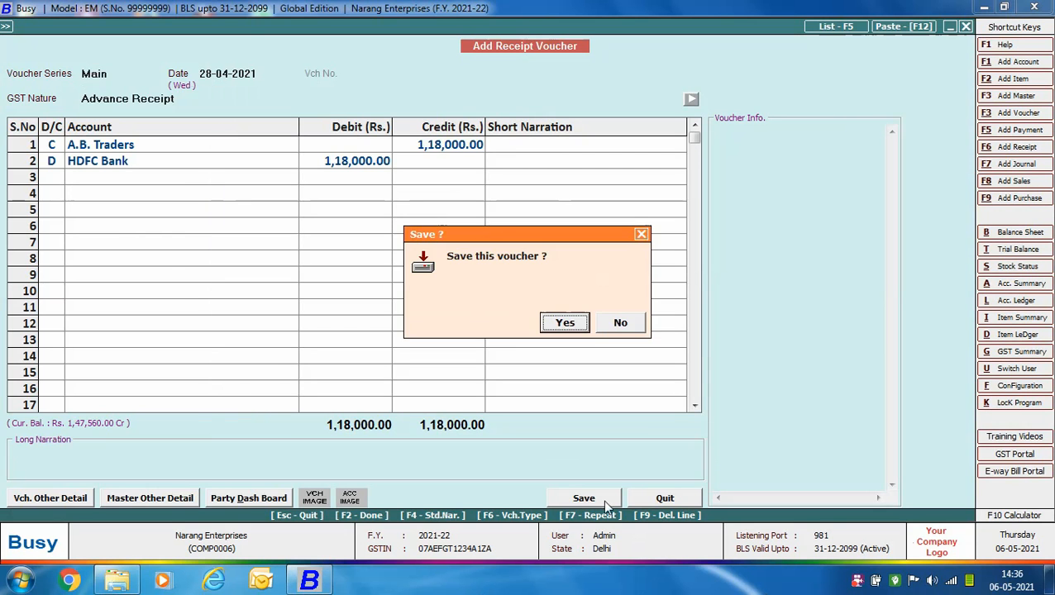
pyautogui.press('Return')
pyautogui.press('Escape')
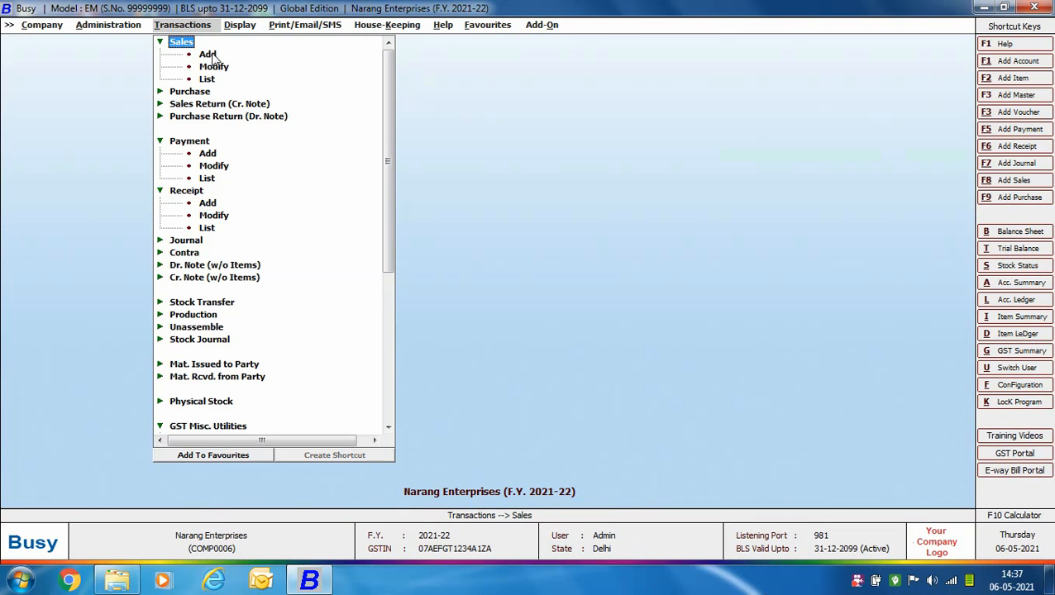
# - Start a sales voucher in series Main dated 30-04-2021 for A.B. Traders, with sale type L/GST-18% and material centre Main Store
pyautogui.click(208, 55)
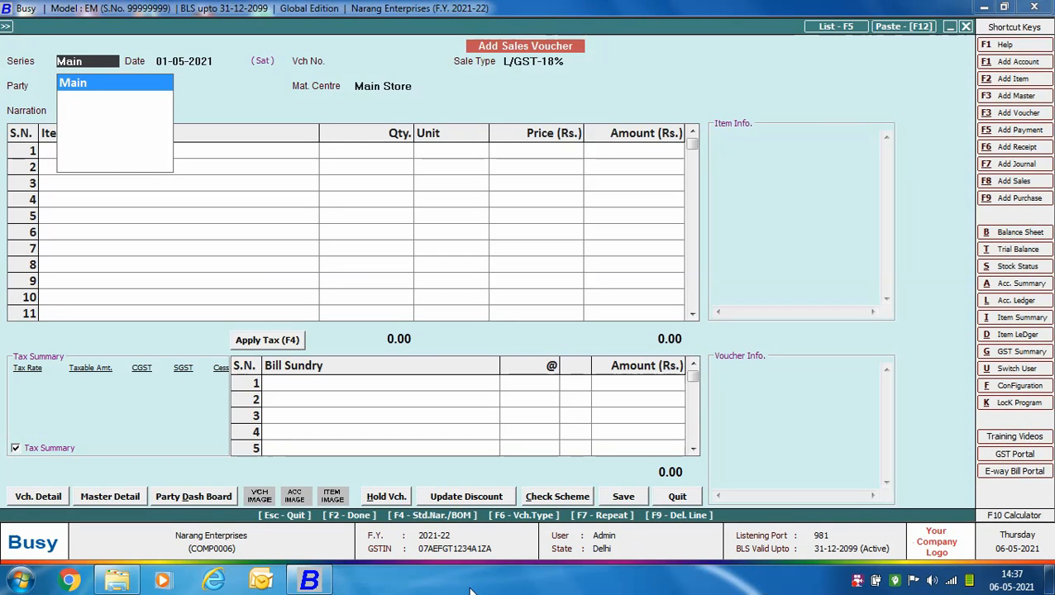
pyautogui.press('Return')
pyautogui.write('30-04')
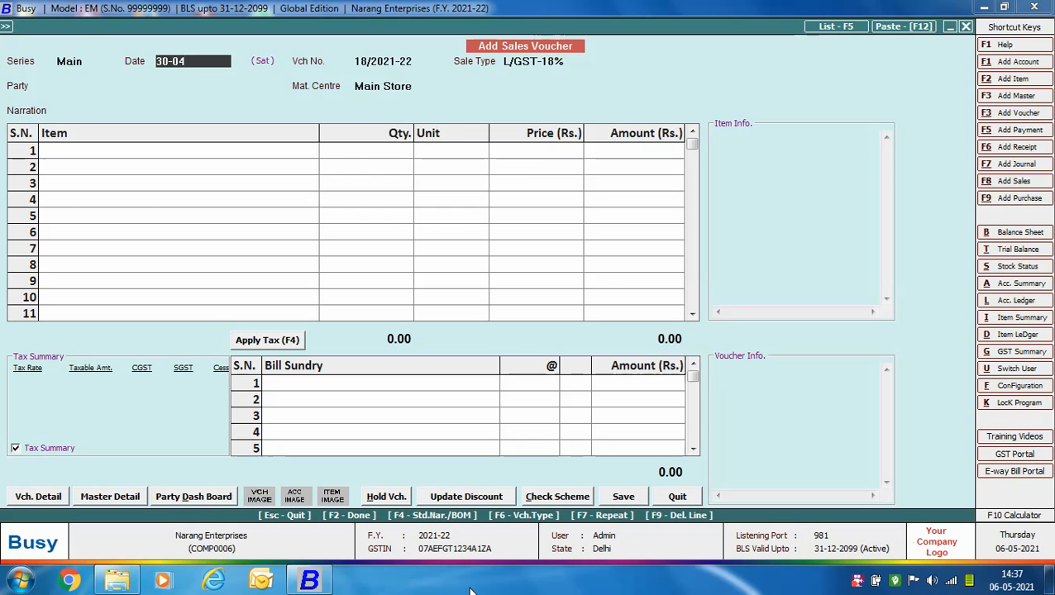
pyautogui.press('Return')
pyautogui.press('Return')
pyautogui.write('AB')
pyautogui.press('Return')
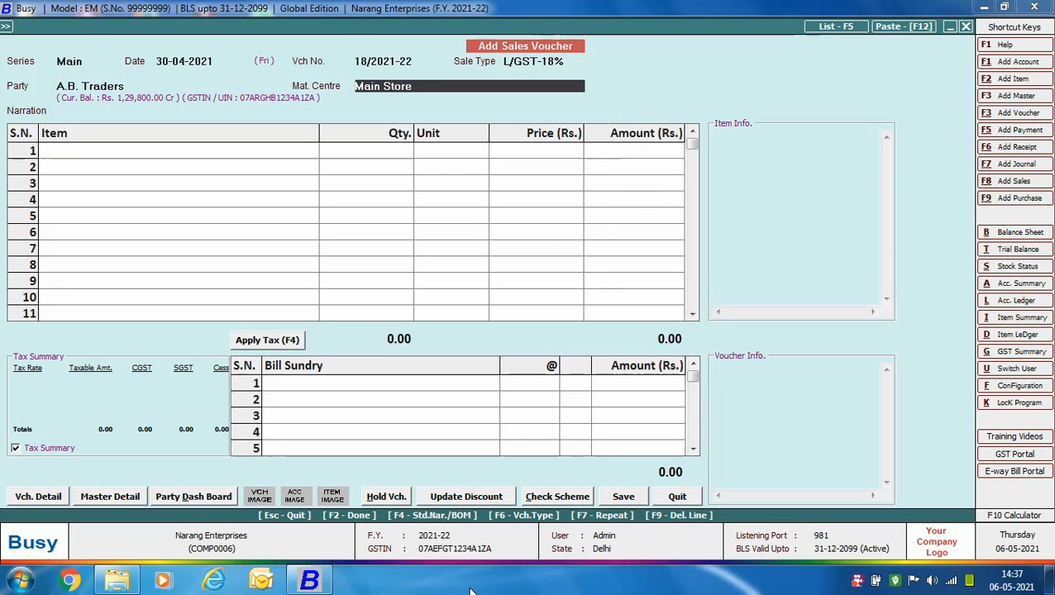
# - Add 60 pcs. of Philips Hair Dryer at Rs. 1,000 each and apply CGST and SGST at 9% each
pyautogui.press('Return')
pyautogui.press('Return')
pyautogui.write('phi')
pyautogui.press('Return')
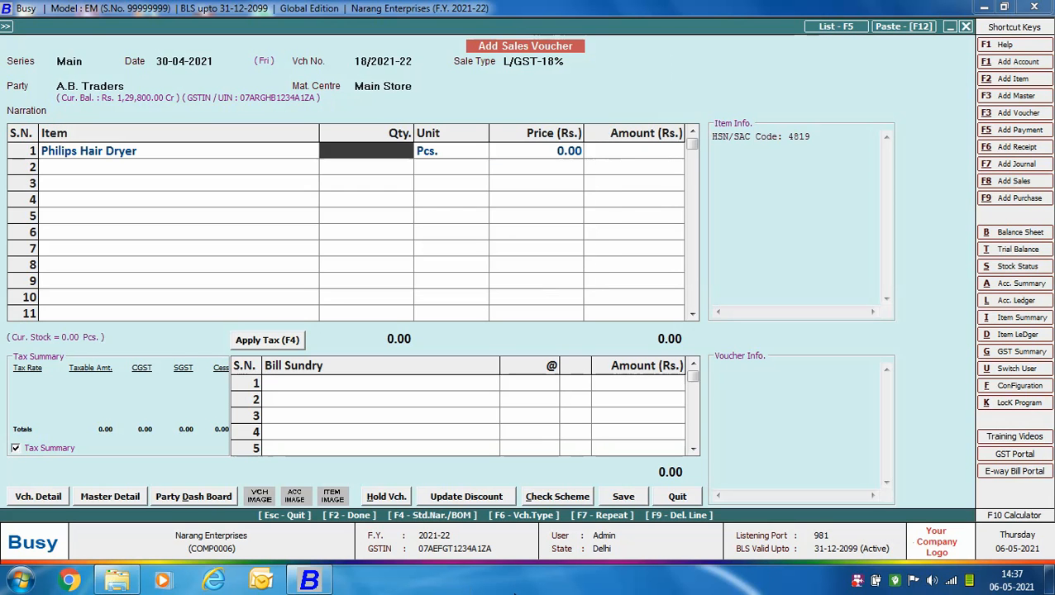
pyautogui.write('60')
pyautogui.press('Return')
pyautogui.press('Return')
pyautogui.write('1000')
pyautogui.press('Return')
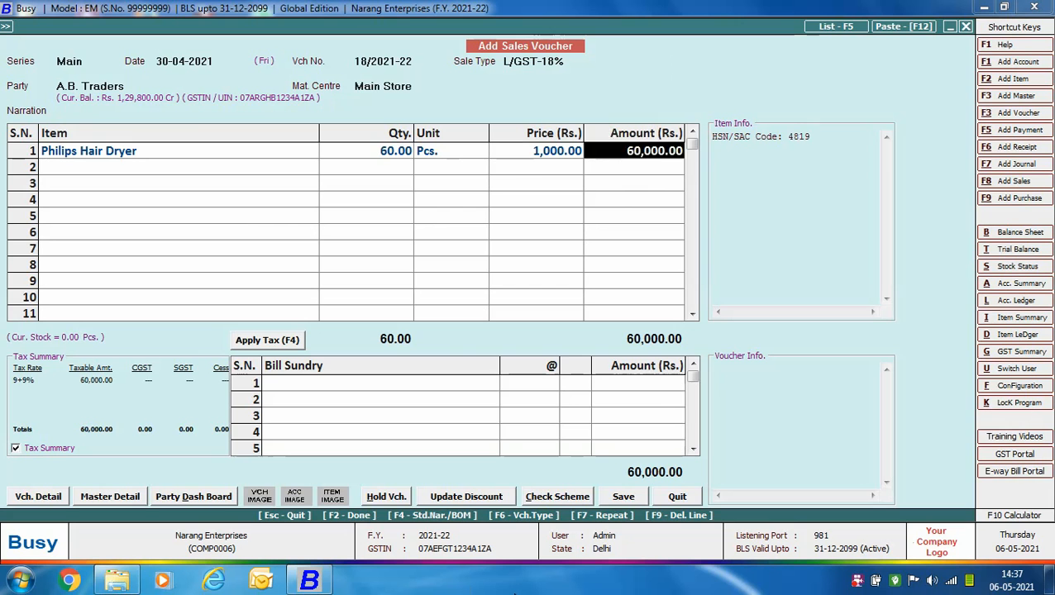
pyautogui.press('Return')
pyautogui.press('Return')
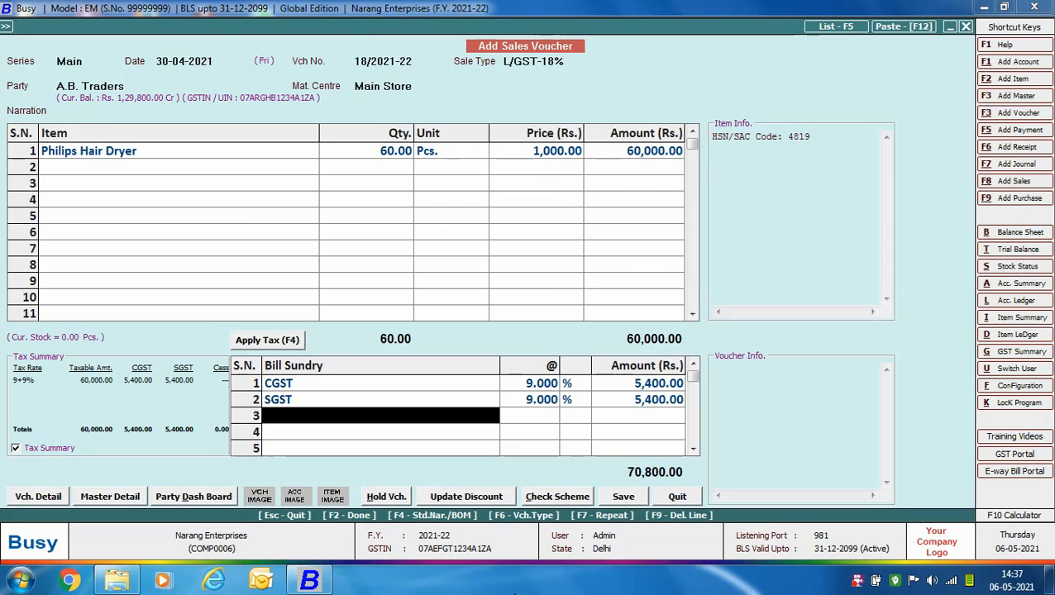
# - Adjust the Rs. 70,800 sale against advance reference ADV.2/2021-22, save the sales voucher and close sales entry
pyautogui.press('Return')
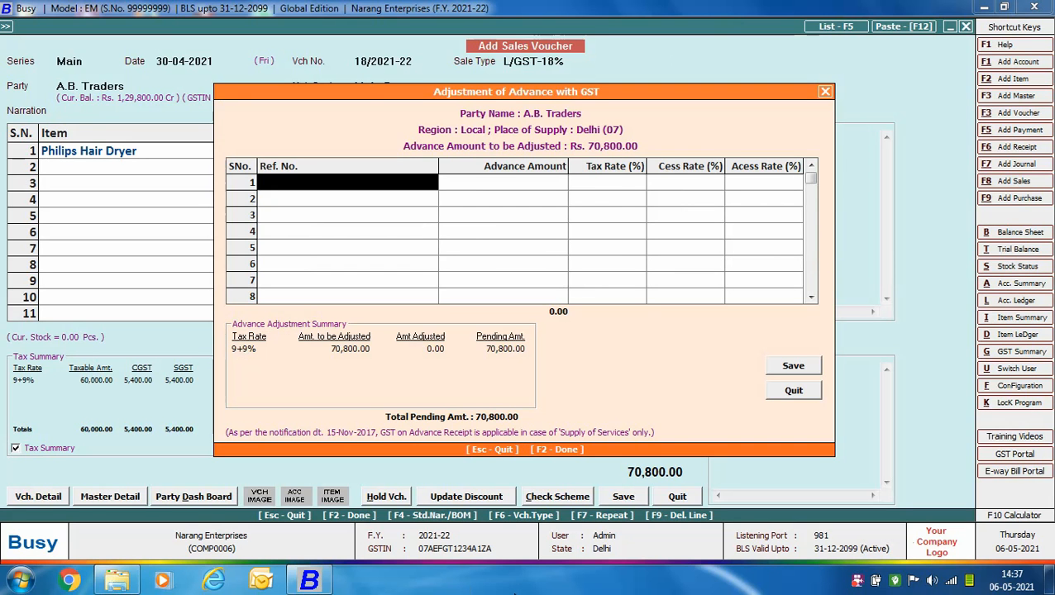
pyautogui.write('aD')
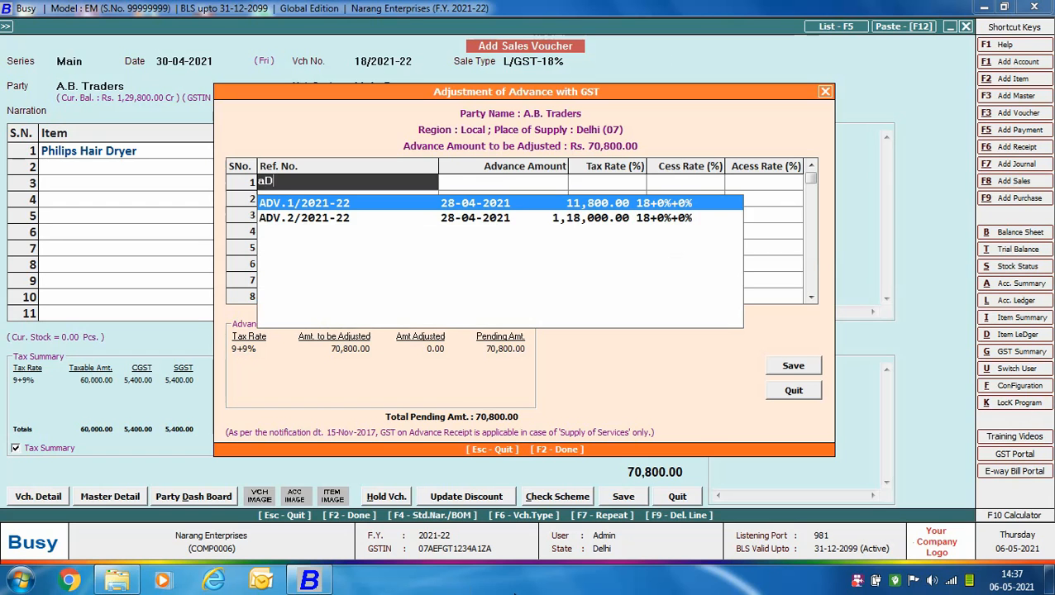
pyautogui.press('Down')
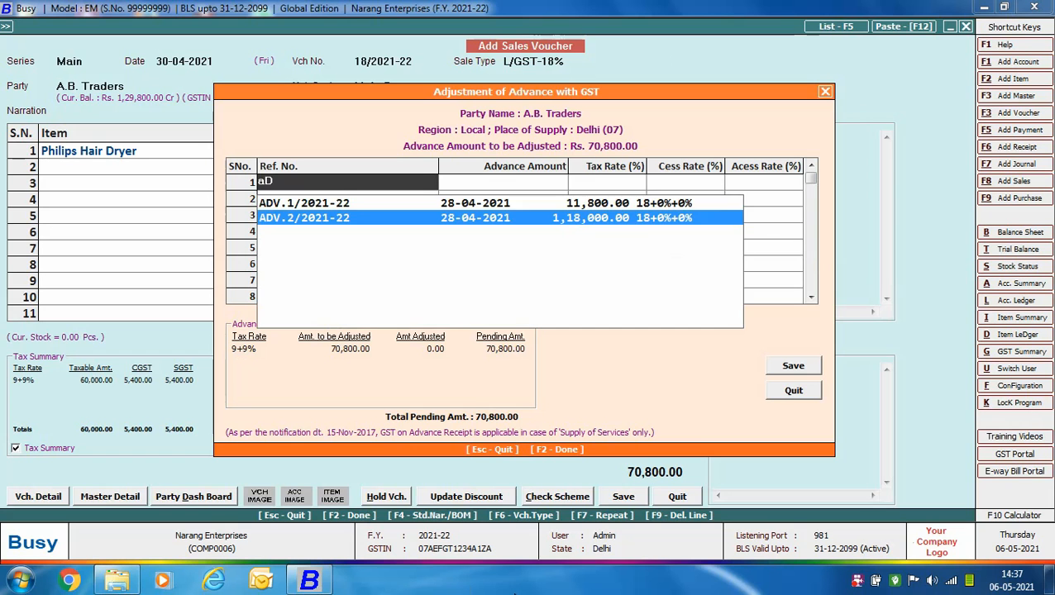
pyautogui.press('Return')
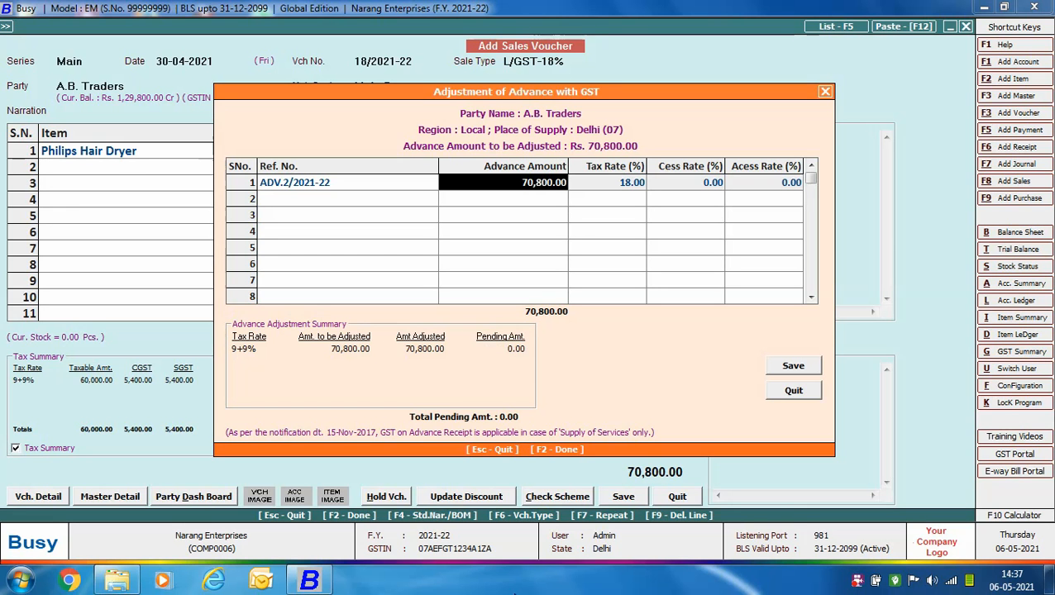
pyautogui.press('Return')
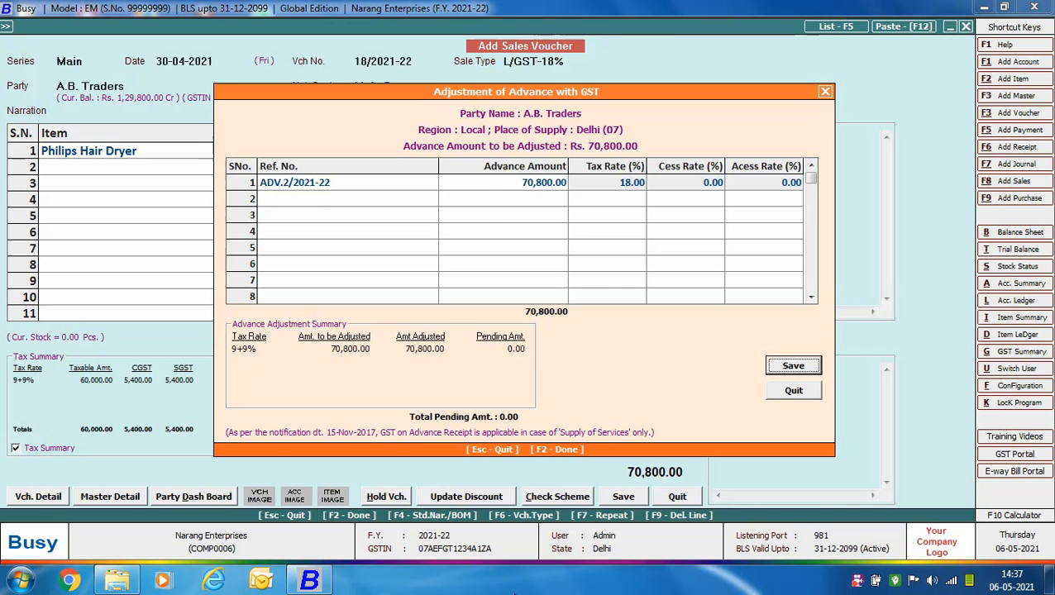
pyautogui.press('Return')
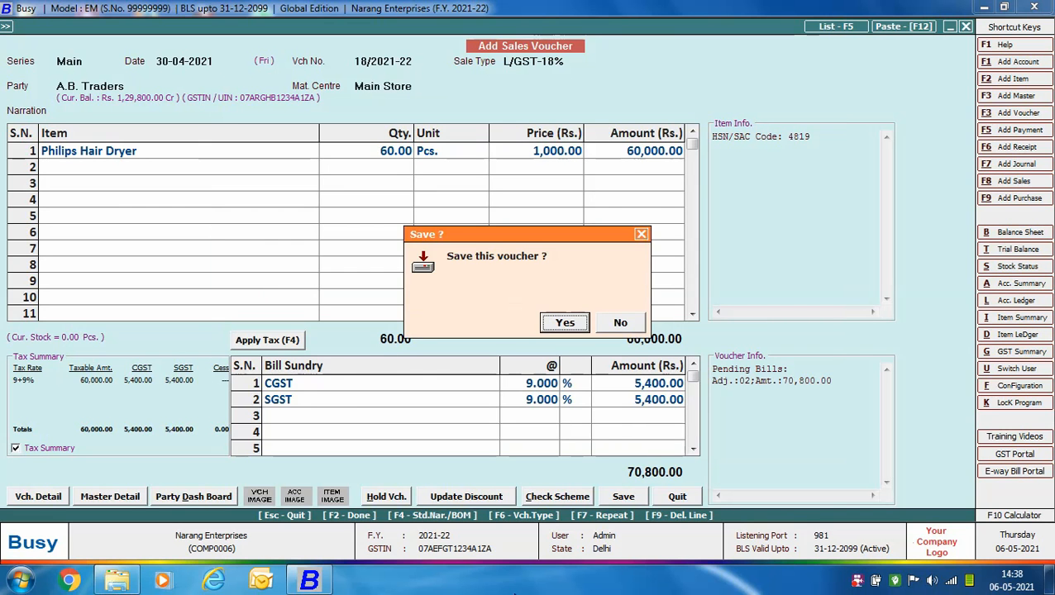
pyautogui.press('Return')
pyautogui.press('Right')
pyautogui.press('Return')
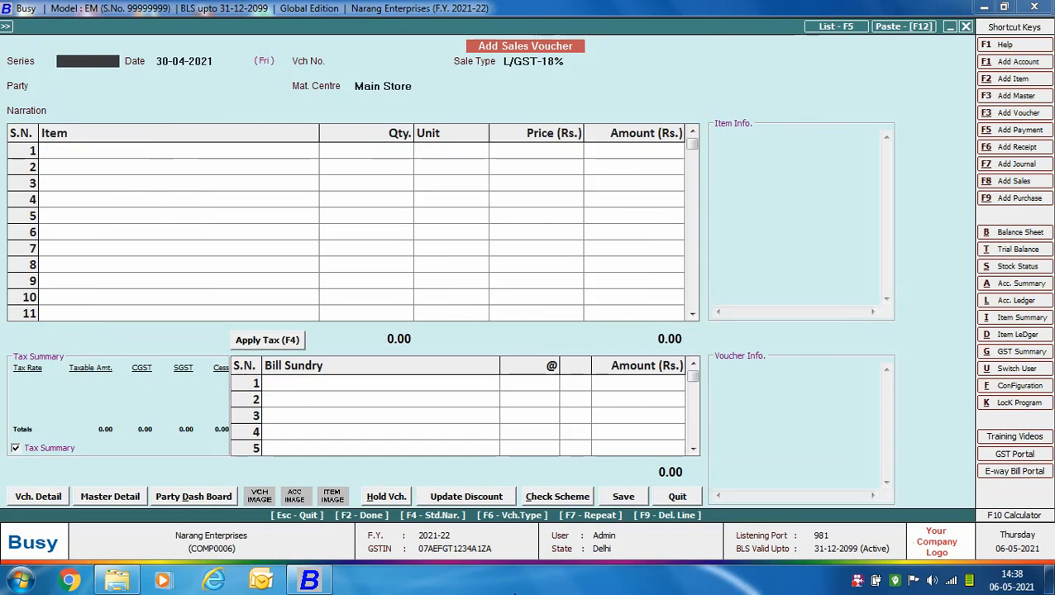
pyautogui.press('Escape')
# - Start a payment voucher in series Main dated 05-05-2021 with the GST nature Refund against Advance Receipt
pyautogui.press('F5')
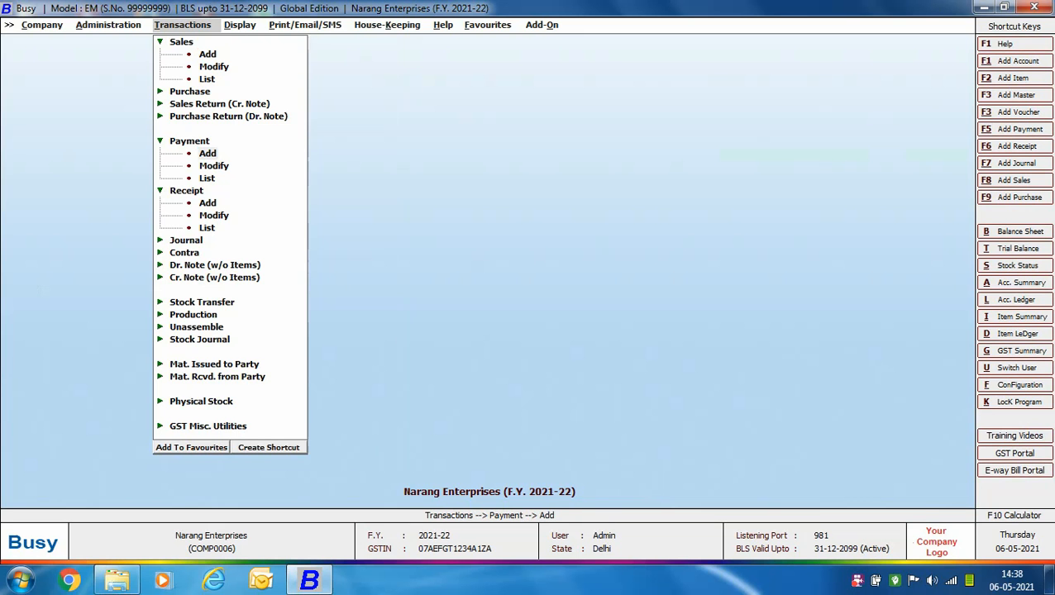
pyautogui.press('Return')
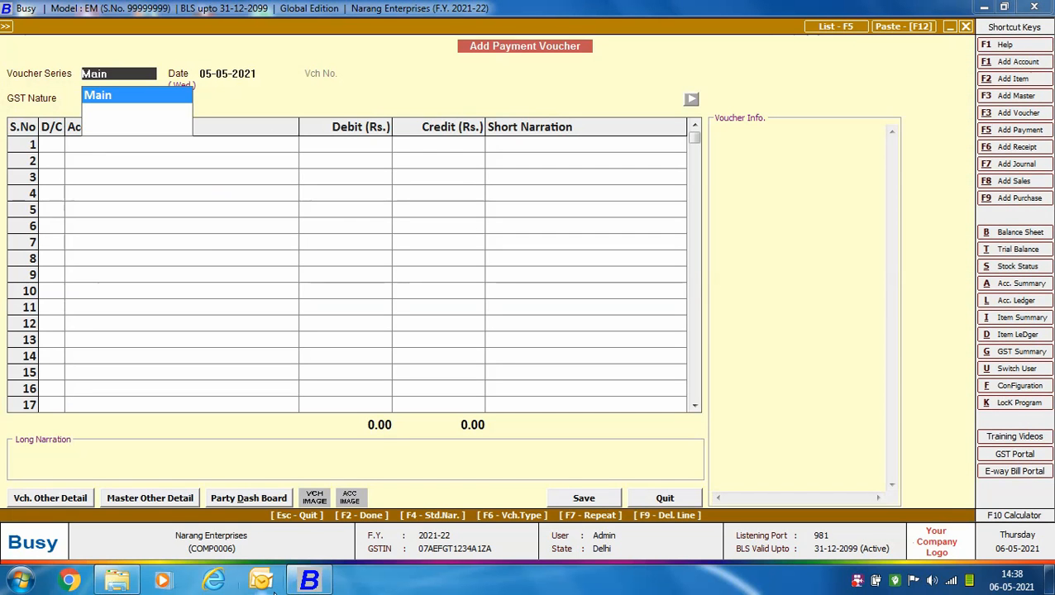
pyautogui.press('Return')
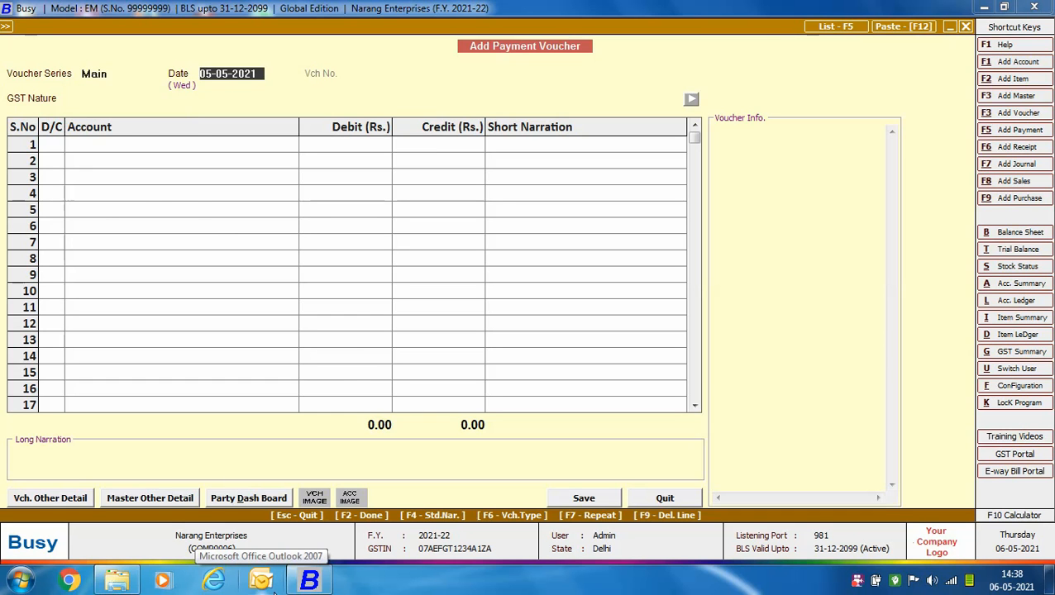
pyautogui.press('Return')
pyautogui.press('Down')
pyautogui.press('Down')
pyautogui.press('Down')
pyautogui.press('Down')
pyautogui.press('Down')
pyautogui.press('Down')
pyautogui.press('Down')
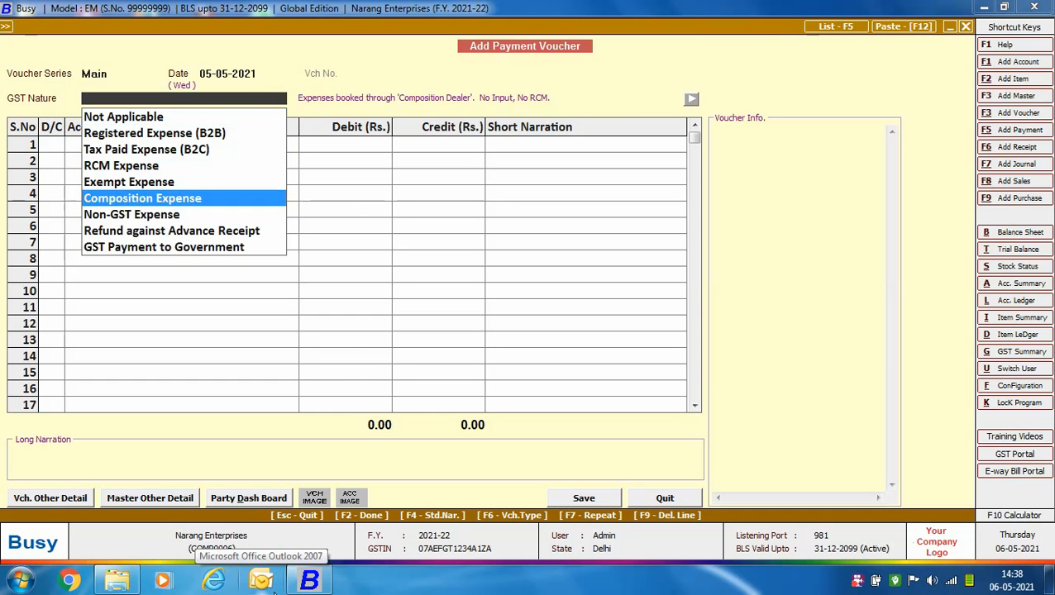
pyautogui.press('Return')
# - Debit A.B. Traders with Rs. 47,200 and credit HDFC Bank with the same amount
pyautogui.press('Return')
pyautogui.write('ab')
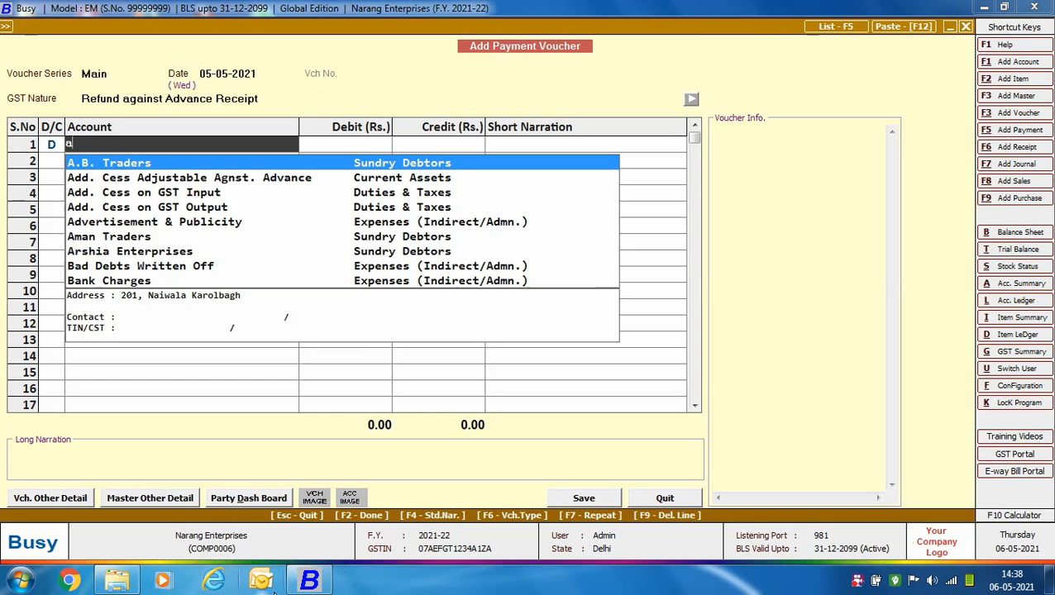
pyautogui.press('Return')
pyautogui.write('47,200')
pyautogui.press('Return')
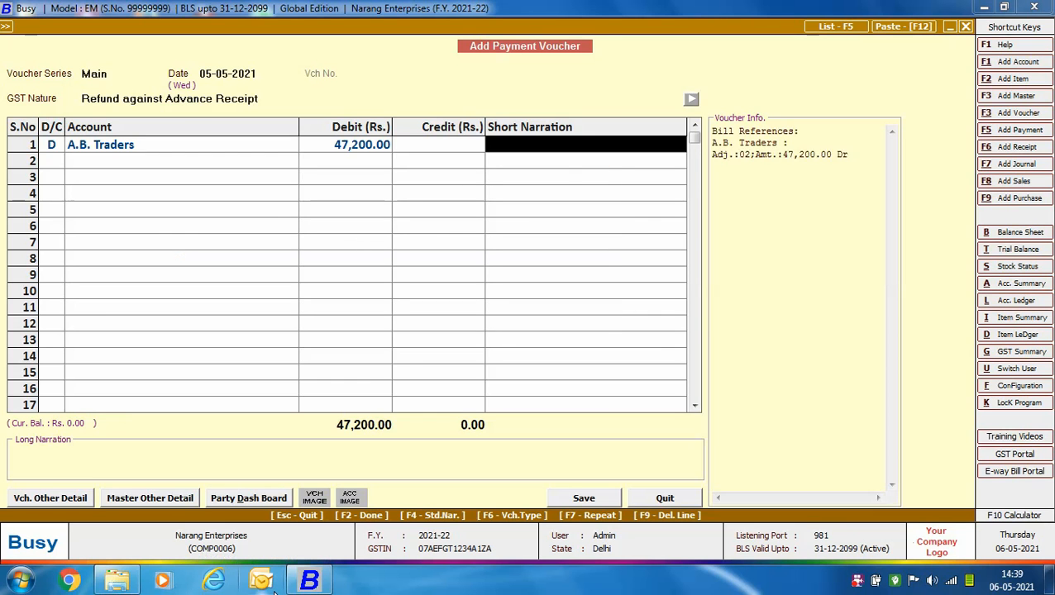
pyautogui.press('Return')
pyautogui.press('Return')
pyautogui.press('Return')
# - Adjust the Rs. 47,200 refund against advance reference ADV.2/2021-22, save the payment voucher and close payment entry
pyautogui.press('F2')
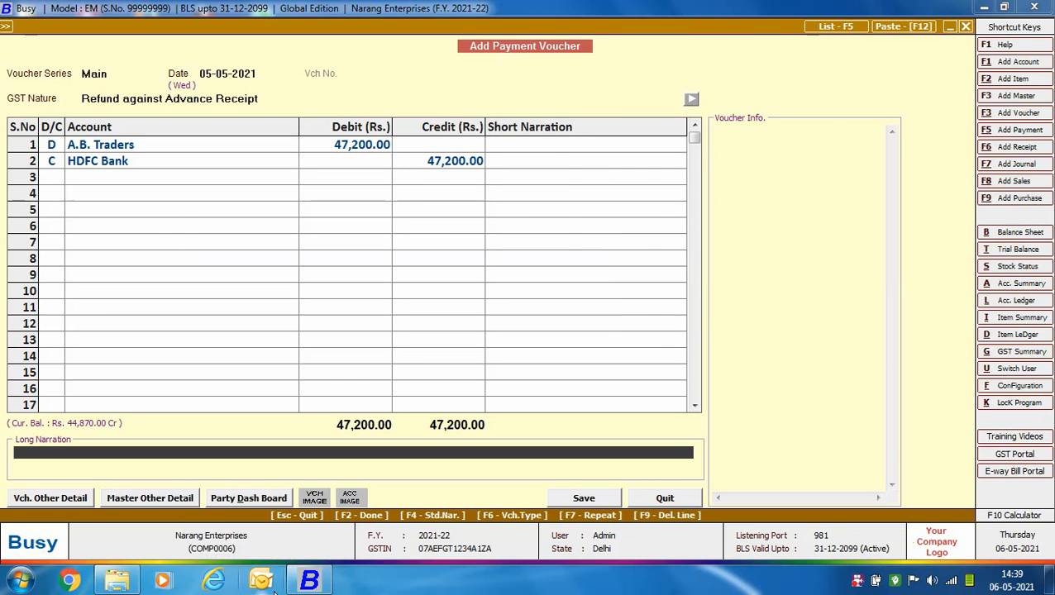
pyautogui.press('F2')
pyautogui.press('space')
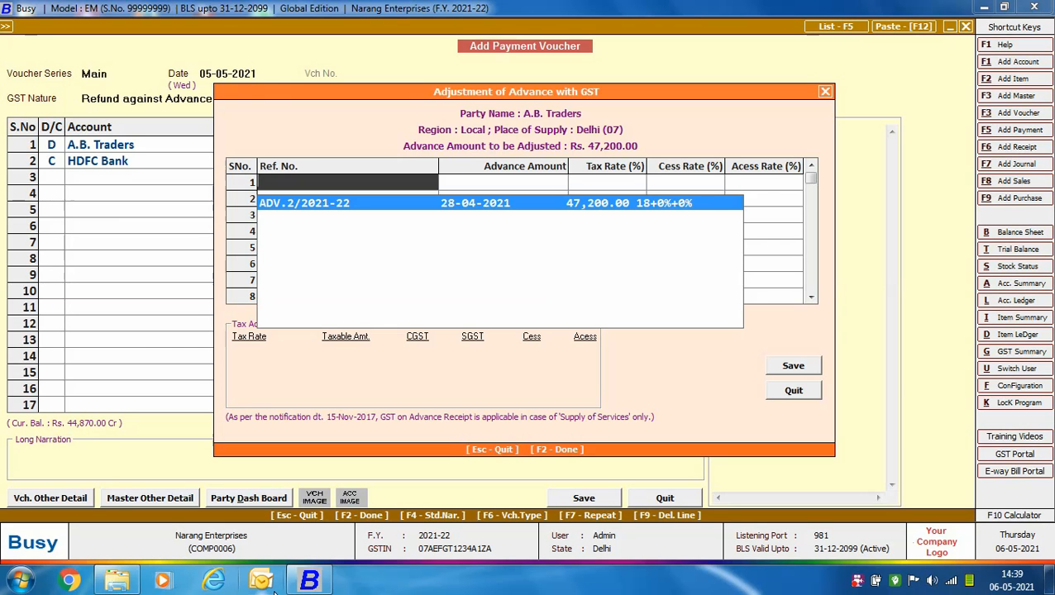
pyautogui.press('Return')
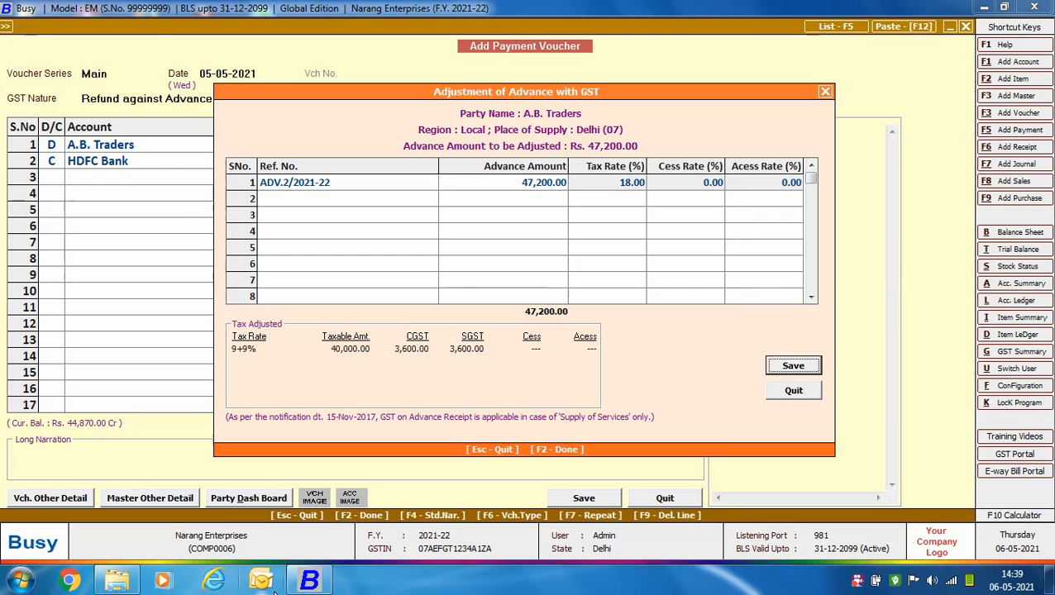
pyautogui.press('F2')
pyautogui.press('Return')
pyautogui.press('Escape')
pyautogui.press('Escape')
pyautogui.press('Escape')
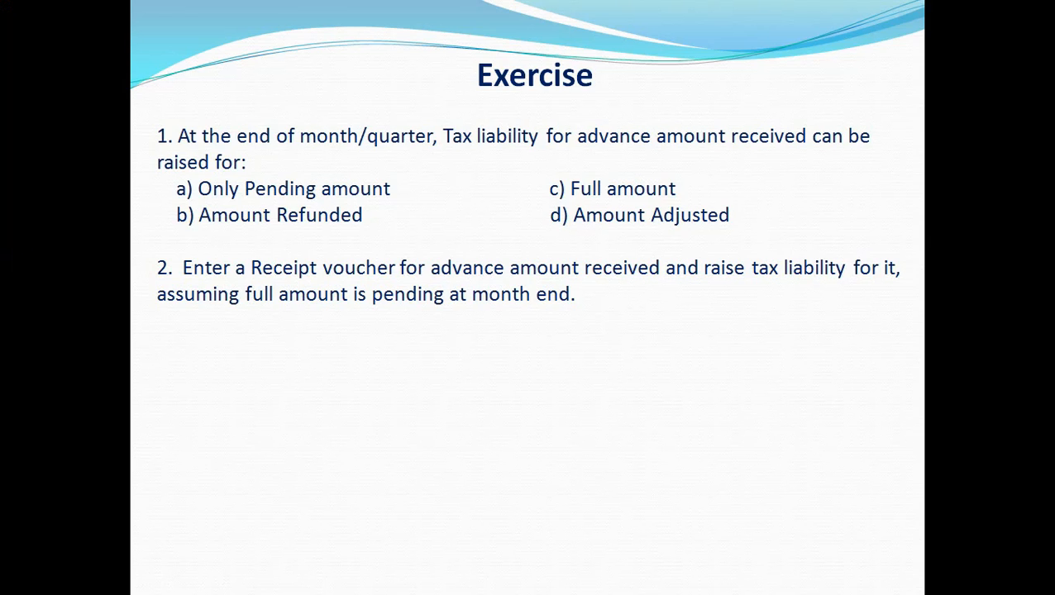
pyautogui.press('Right')
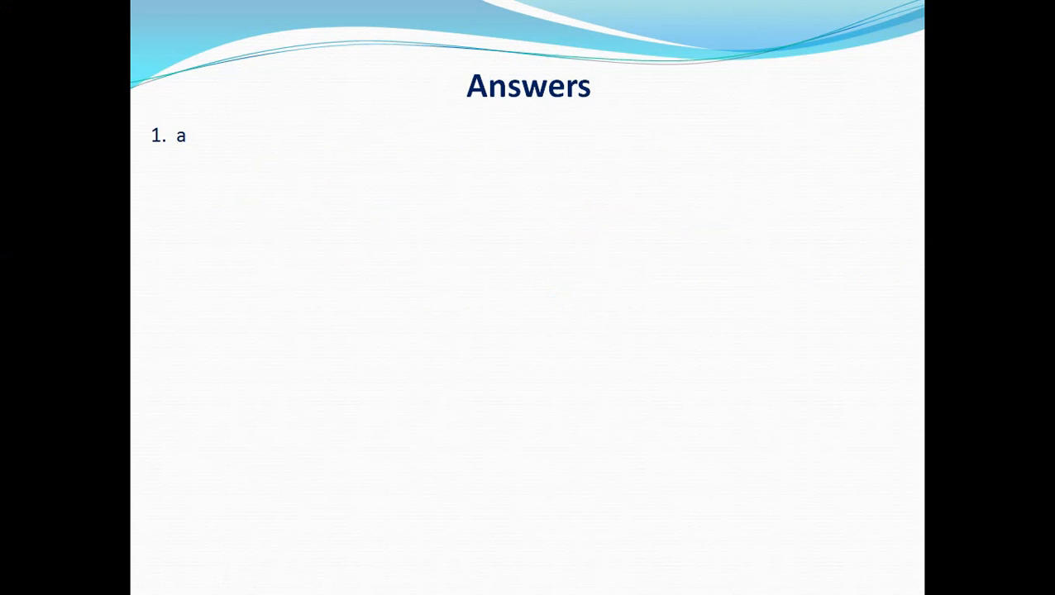